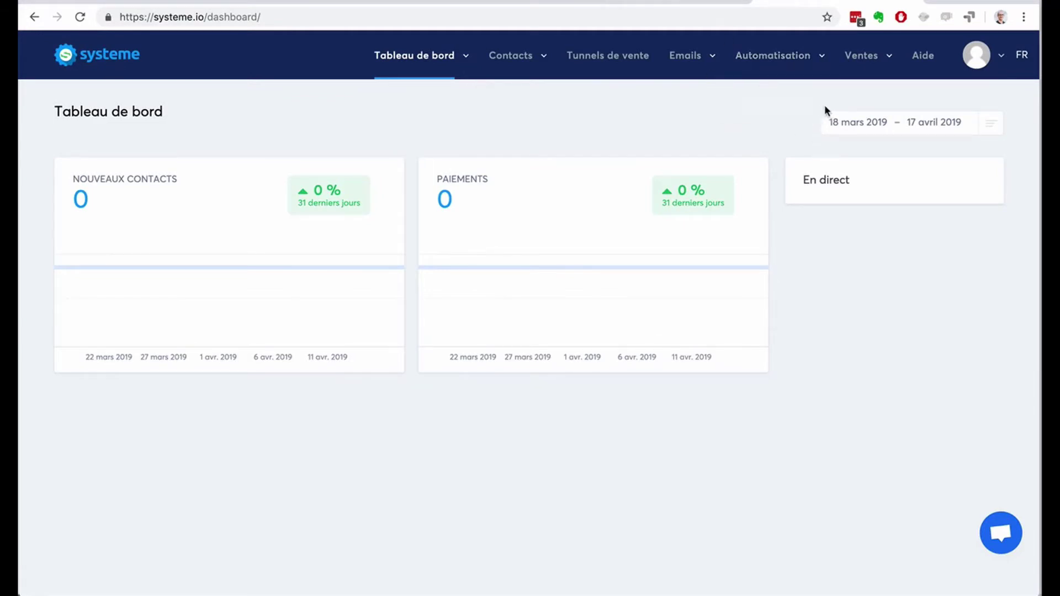
Create and save a new course named "Formation guitare" in Mes formations
{"action": "mouse_move", "coordinate": [856, 61]}
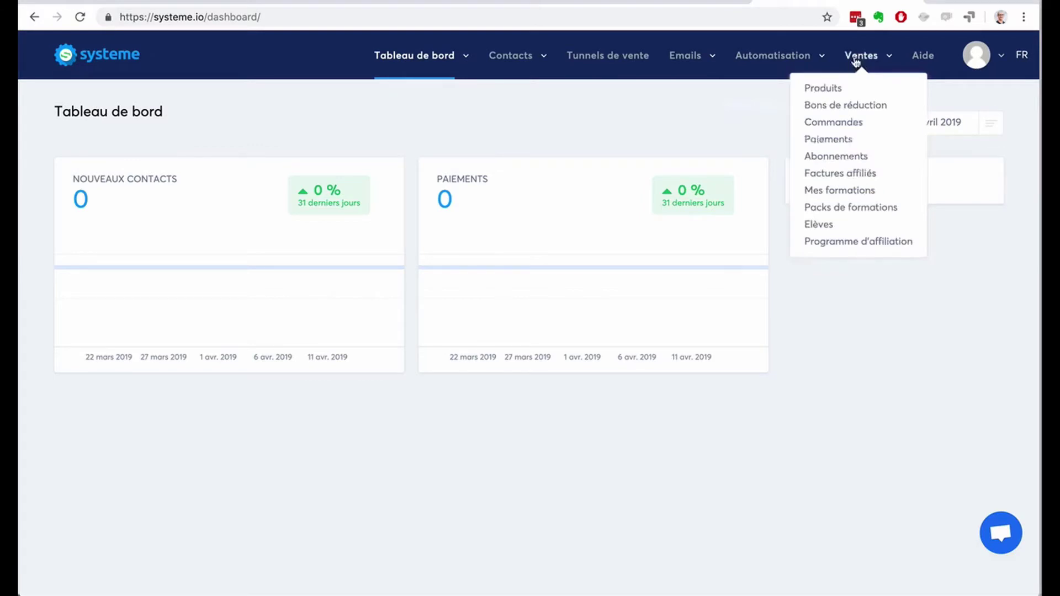
{"action": "left_click", "coordinate": [837, 193]}
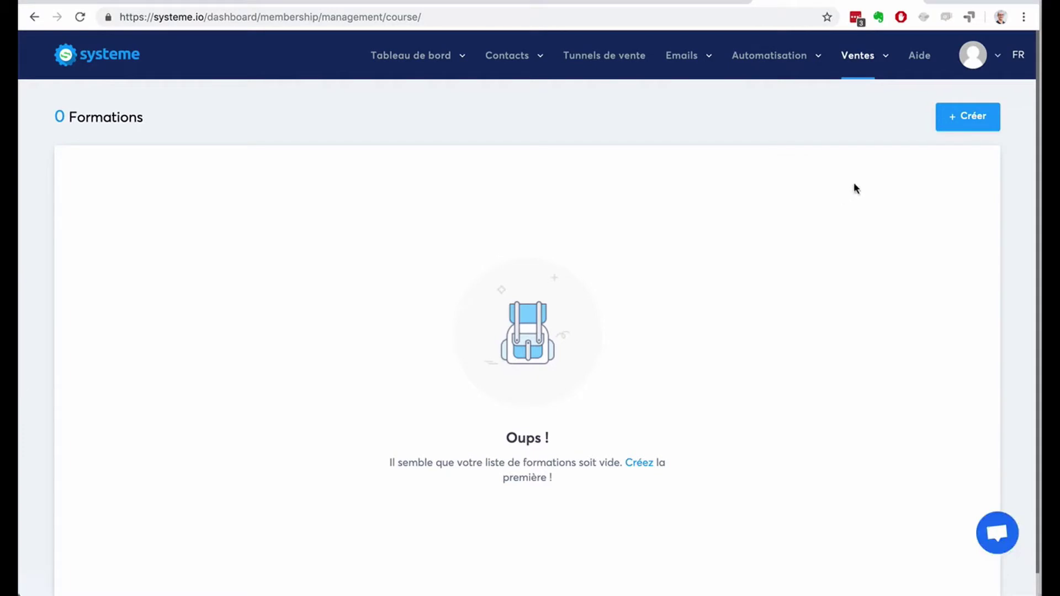
{"action": "mouse_move", "coordinate": [865, 63]}
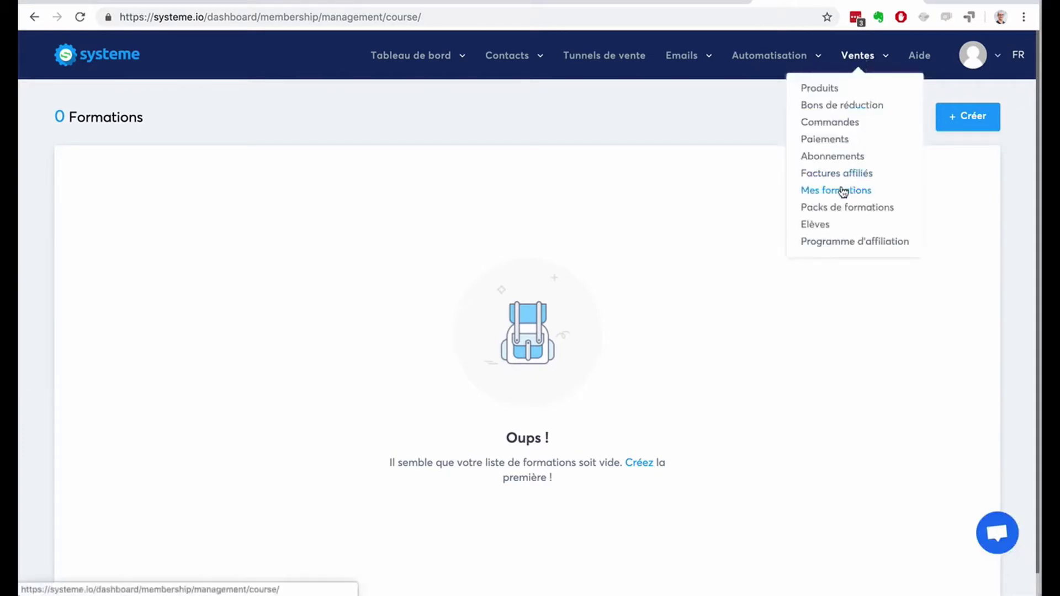
{"action": "left_click", "coordinate": [961, 125]}
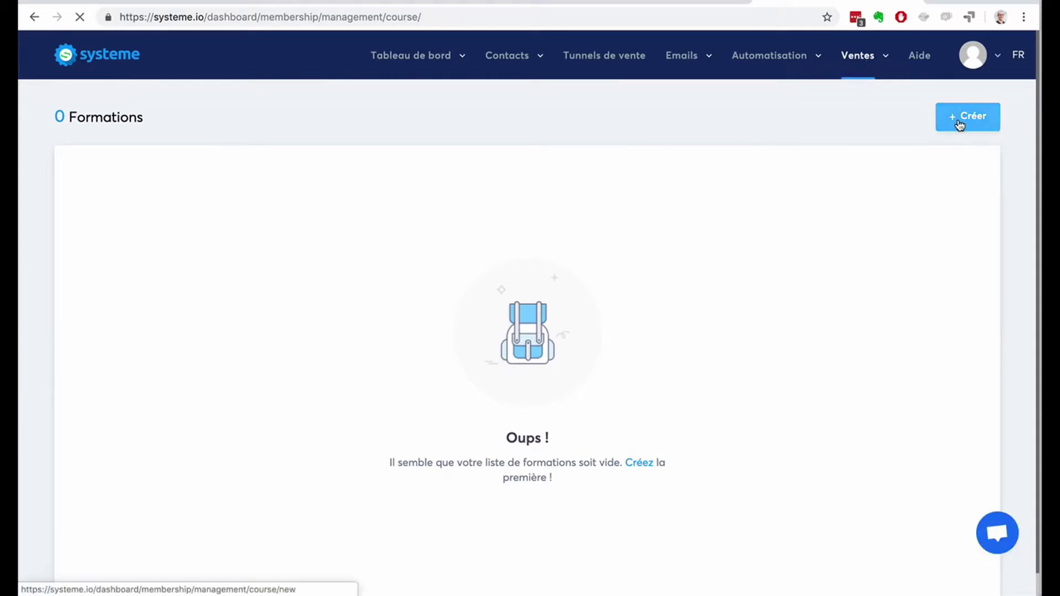
{"action": "left_click", "coordinate": [215, 196]}
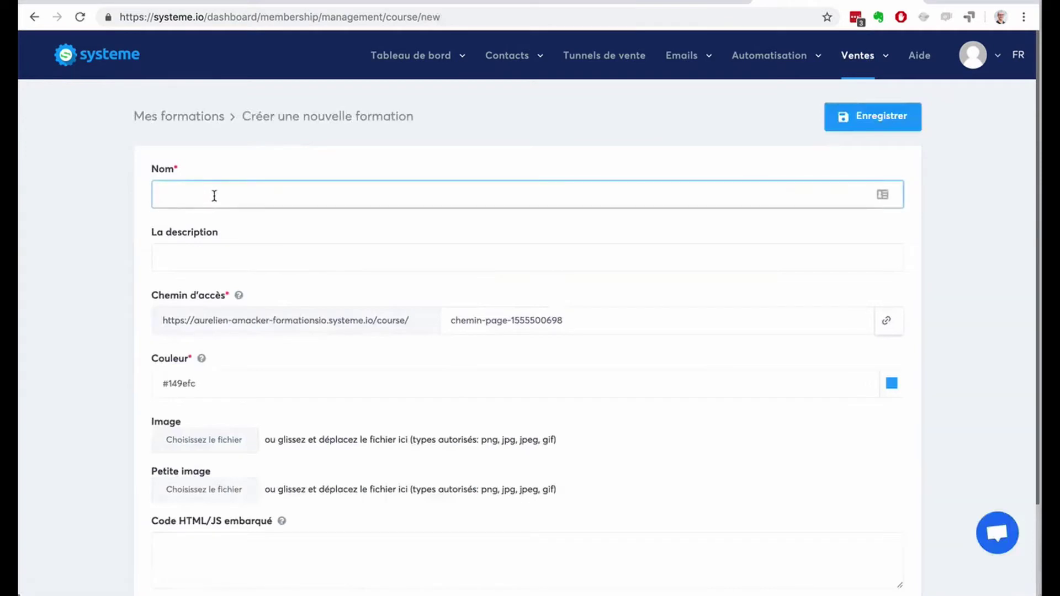
{"action": "type", "text": "M"}
{"action": "type", "text": "Format"}
{"action": "type", "text": "ion guitare"}
{"action": "left_click", "coordinate": [864, 116]}
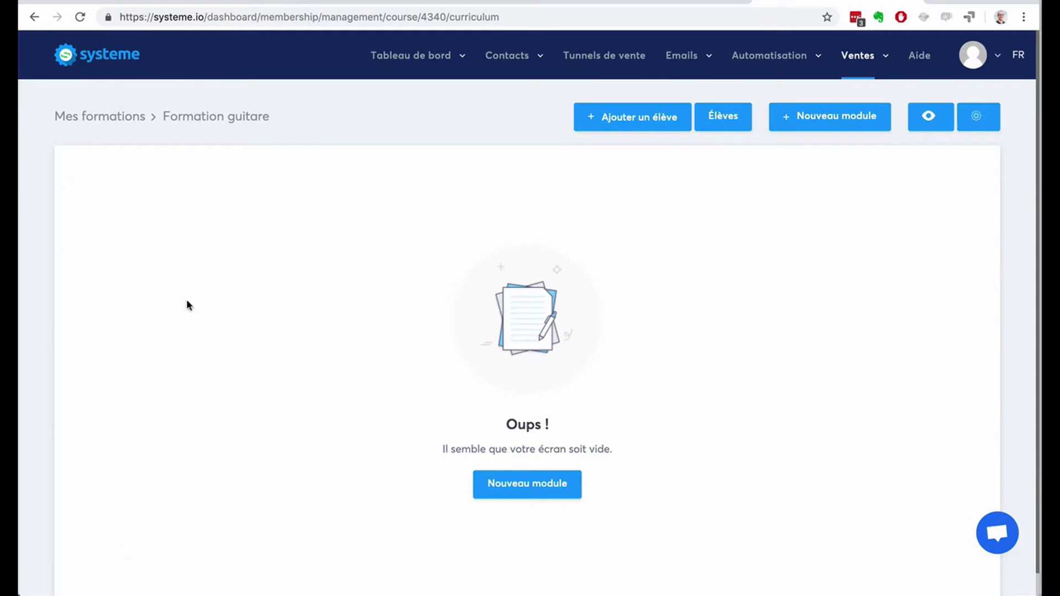
Add a module named "Module 1: Les bases" to the course
{"action": "left_click", "coordinate": [531, 485]}
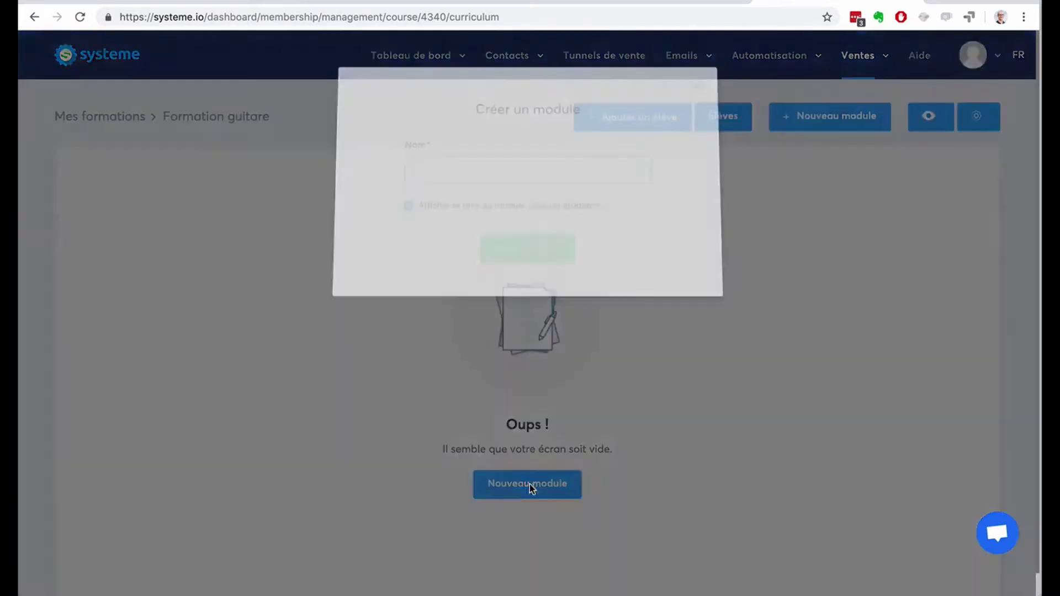
{"action": "type", "text": "Module 1: Les bases"}
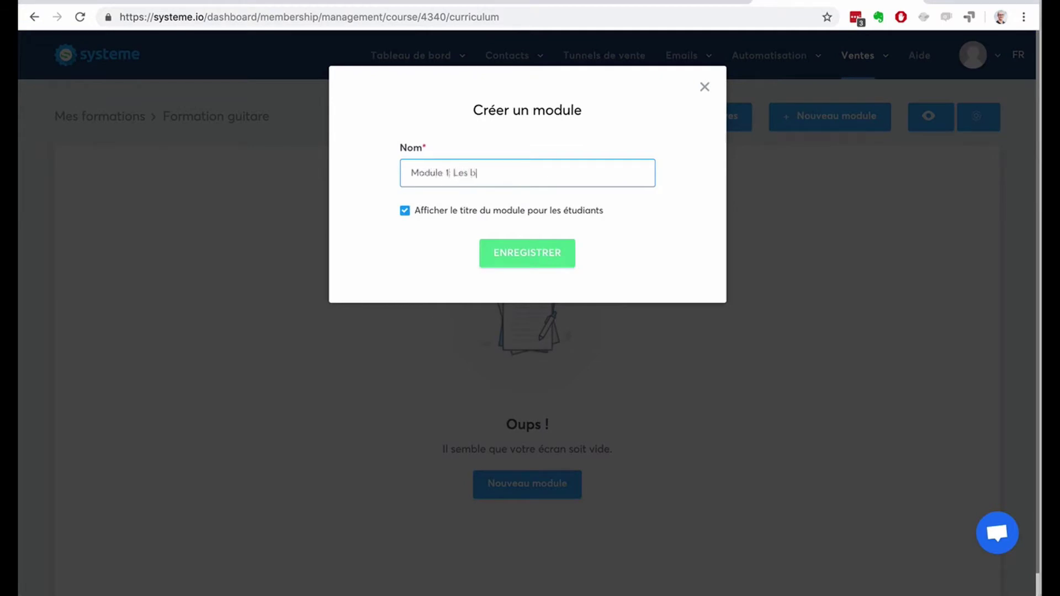
{"action": "left_click", "coordinate": [535, 252]}
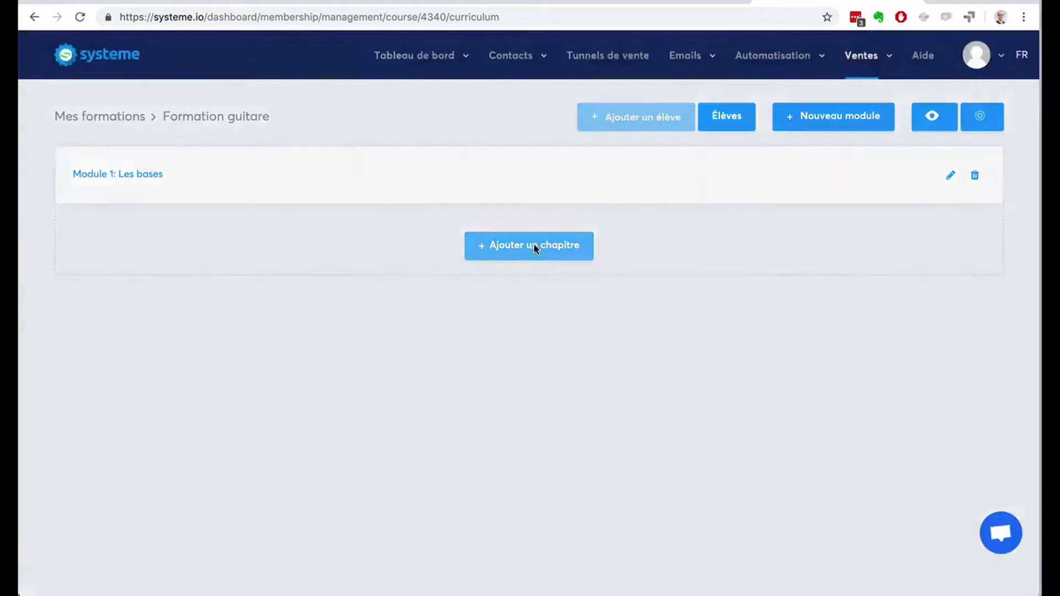
Add a chapter named "Le solfège" to Module 1 with a delay of 0 and page type Video
{"action": "left_click", "coordinate": [534, 247]}
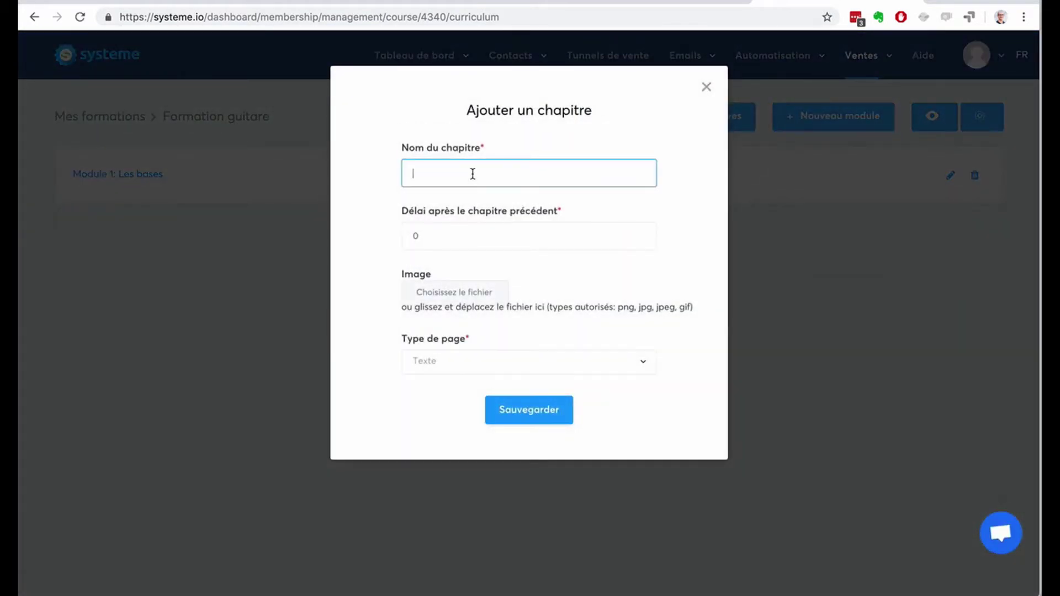
{"action": "type", "text": "Le solfège"}
{"action": "left_click", "coordinate": [643, 234]}
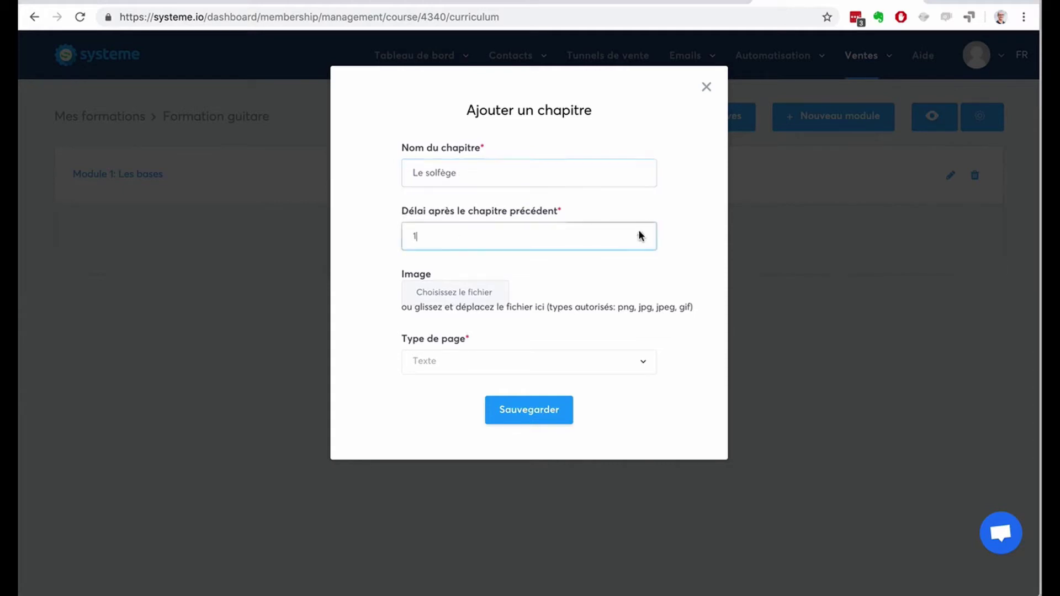
{"action": "left_click", "coordinate": [643, 234]}
{"action": "left_click", "coordinate": [642, 234]}
{"action": "left_click", "coordinate": [642, 234]}
{"action": "left_click", "coordinate": [642, 234]}
{"action": "left_click", "coordinate": [641, 240]}
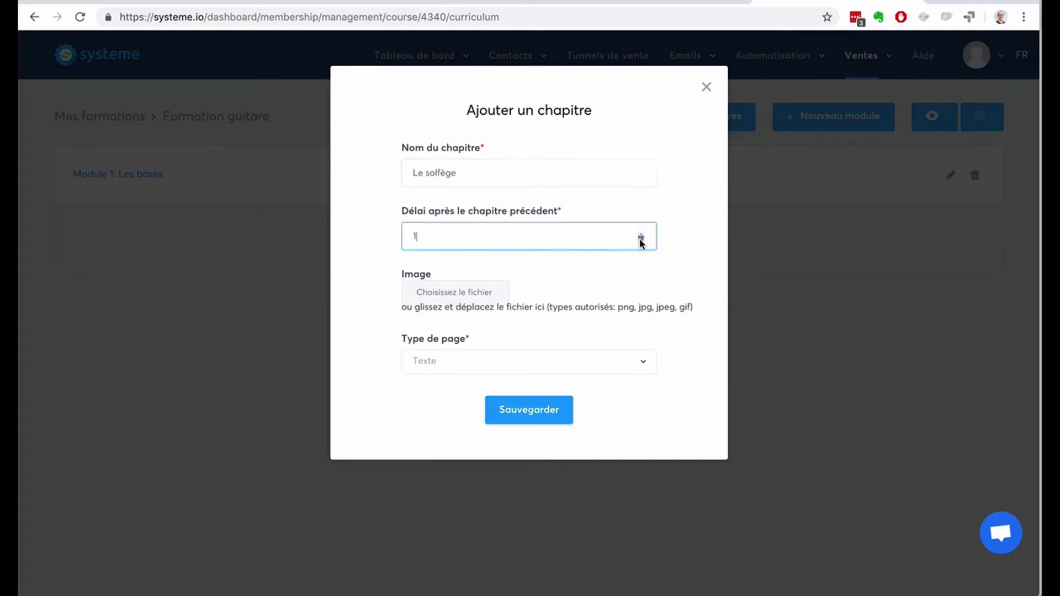
{"action": "left_click", "coordinate": [568, 372]}
{"action": "left_click", "coordinate": [559, 410]}
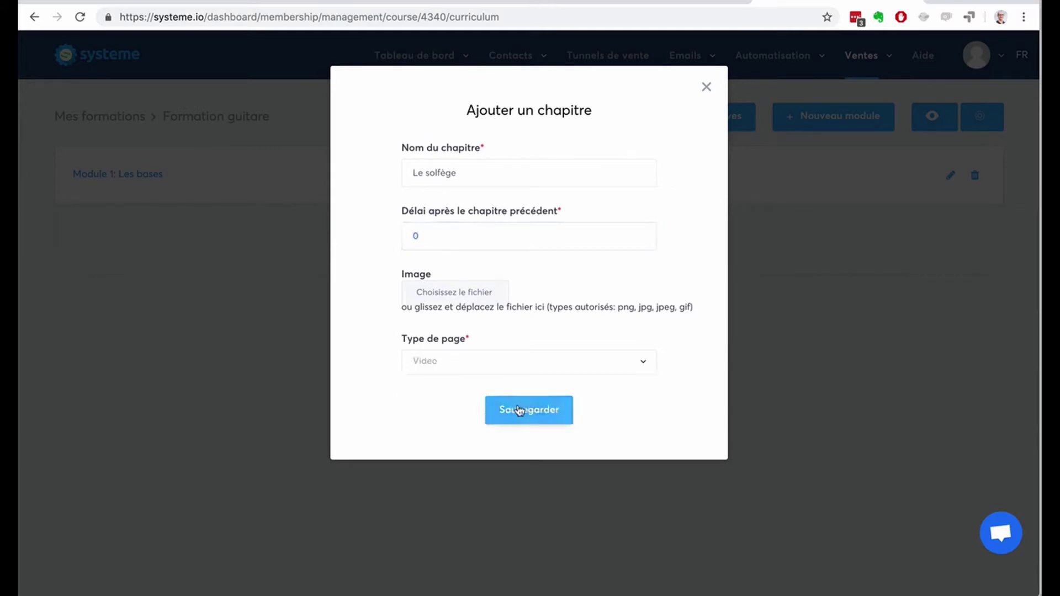
{"action": "left_click", "coordinate": [519, 410]}
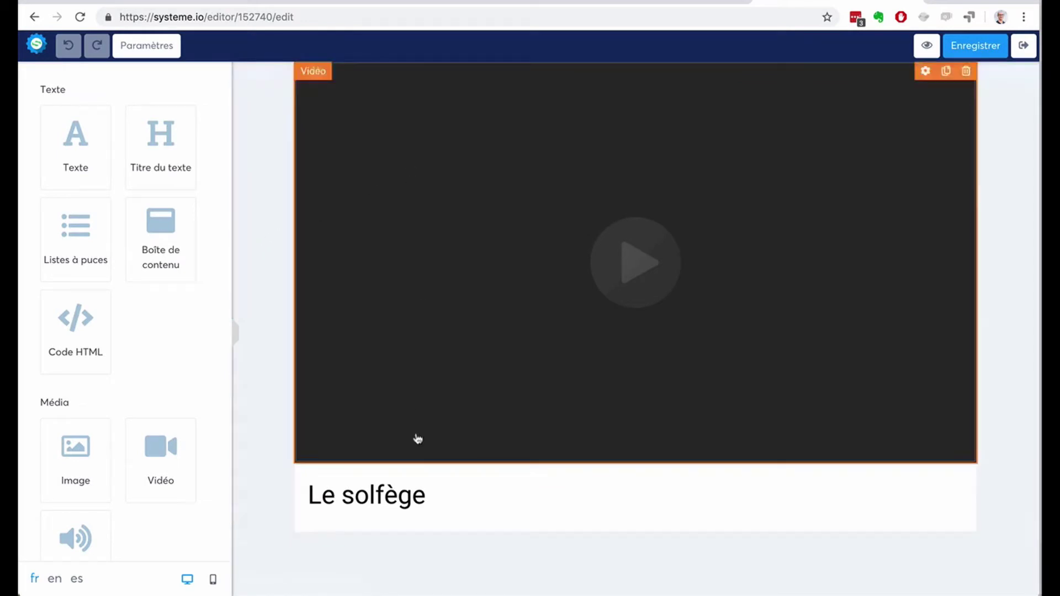
Move the "Le solfège" title above the video and place a content box beneath the video
{"action": "left_click_drag", "start_coordinate": [359, 505], "coordinate": [305, 80]}
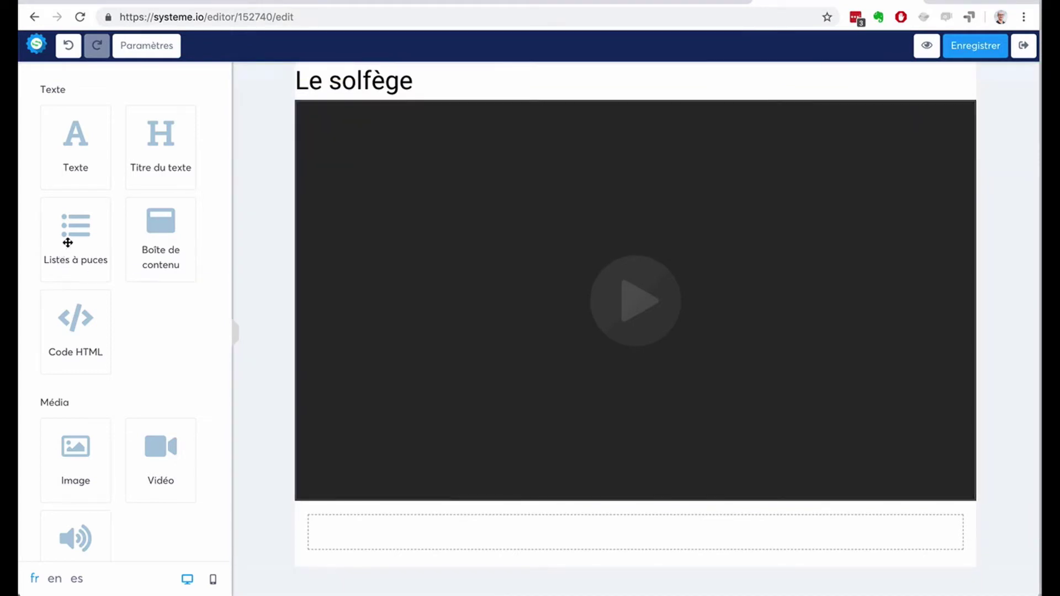
{"action": "left_click_drag", "start_coordinate": [143, 240], "coordinate": [392, 525]}
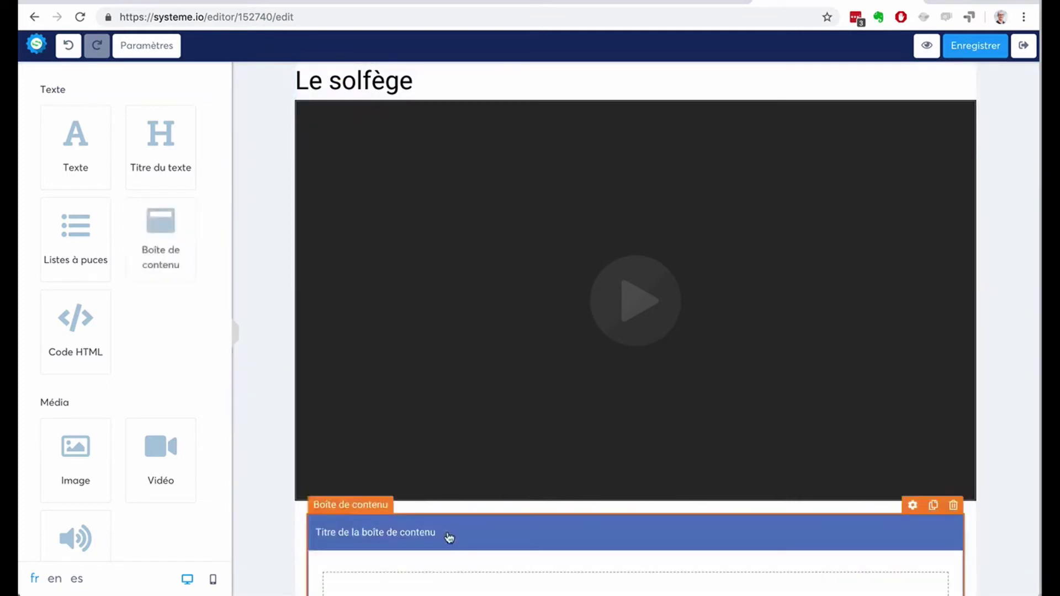
Set the content box's header text to "Ressources" with a text size of 21
{"action": "left_click", "coordinate": [913, 505]}
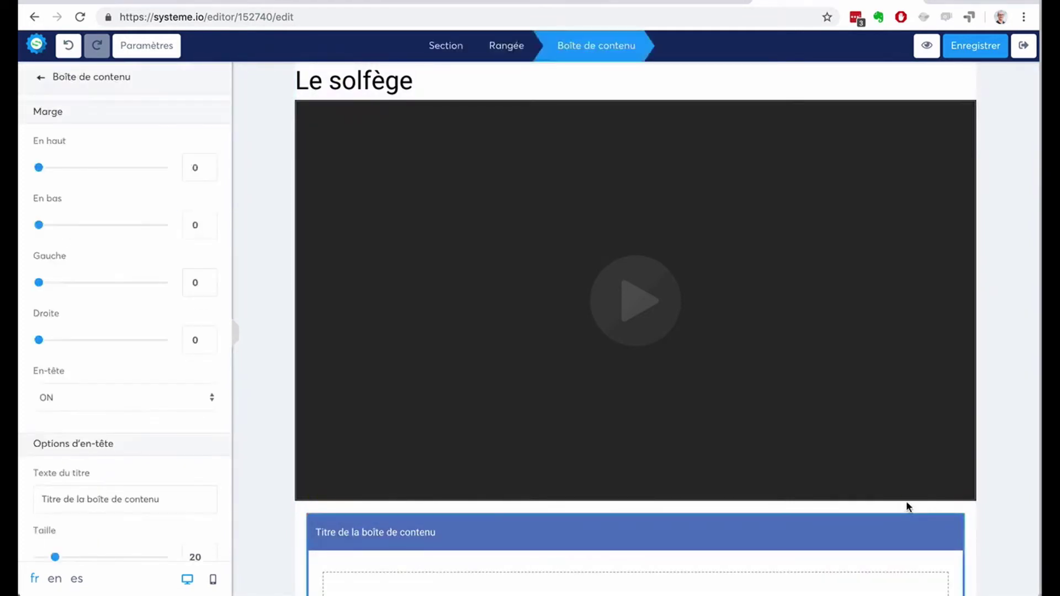
{"action": "scroll", "coordinate": [101, 373], "scroll_direction": "down", "scroll_amount": 1}
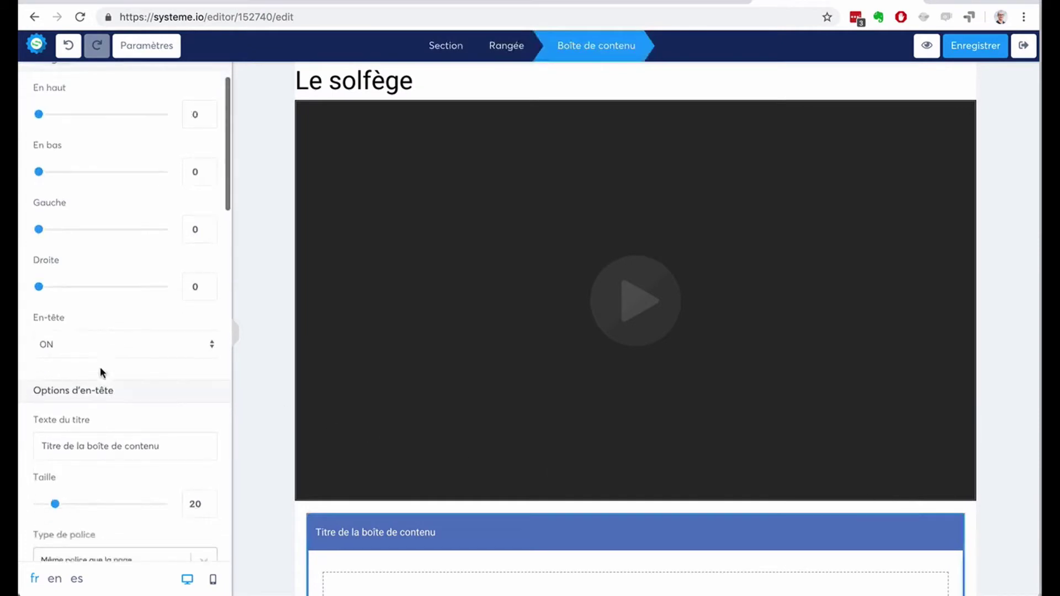
{"action": "left_click_drag", "start_coordinate": [167, 457], "coordinate": [17, 439]}
{"action": "type", "text": "Rewsource"}
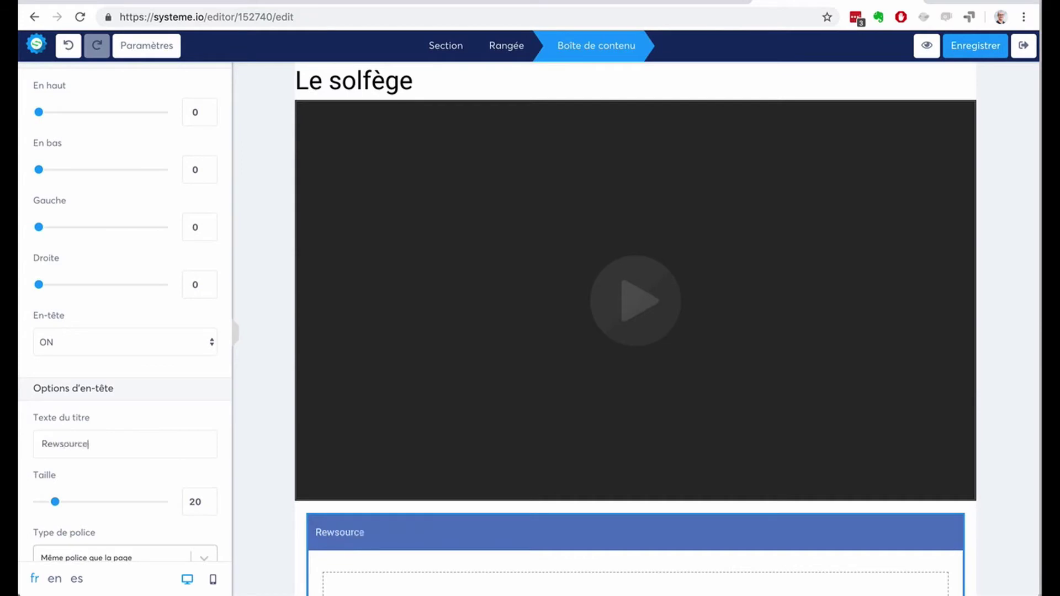
{"action": "key", "text": "BackSpace"}
{"action": "key", "text": "BackSpace"}
{"action": "key", "text": "BackSpace"}
{"action": "key", "text": "BackSpace"}
{"action": "key", "text": "BackSpace"}
{"action": "key", "text": "BackSpace"}
{"action": "type", "text": "ssource"}
{"action": "left_click_drag", "start_coordinate": [56, 502], "coordinate": [59, 502]}
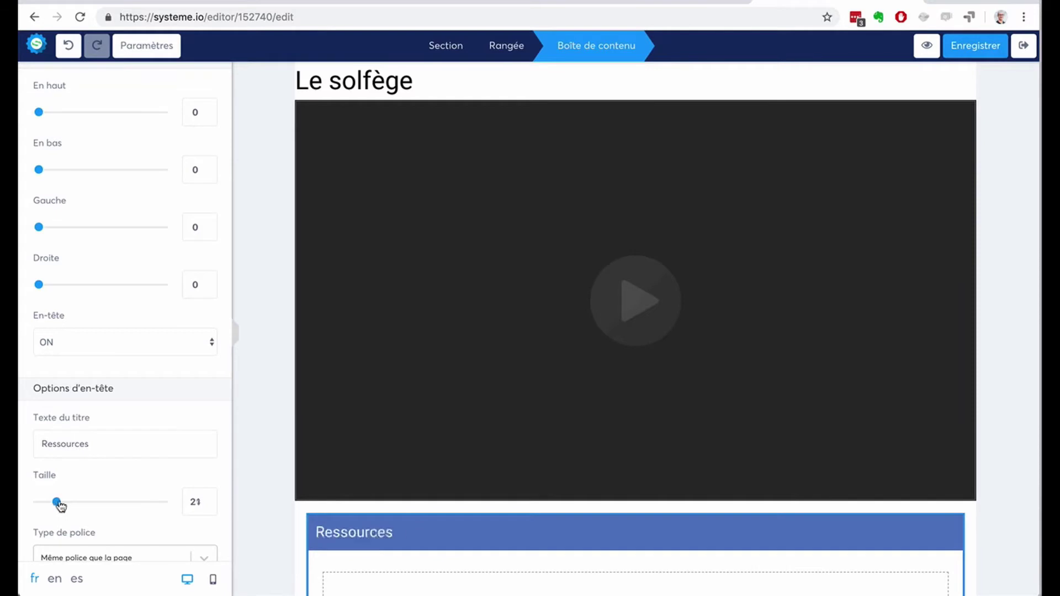
{"action": "left_click", "coordinate": [252, 369]}
Insert a bullet list inside the "Ressources" content box
{"action": "scroll", "coordinate": [1022, 416], "scroll_direction": "down", "scroll_amount": 1}
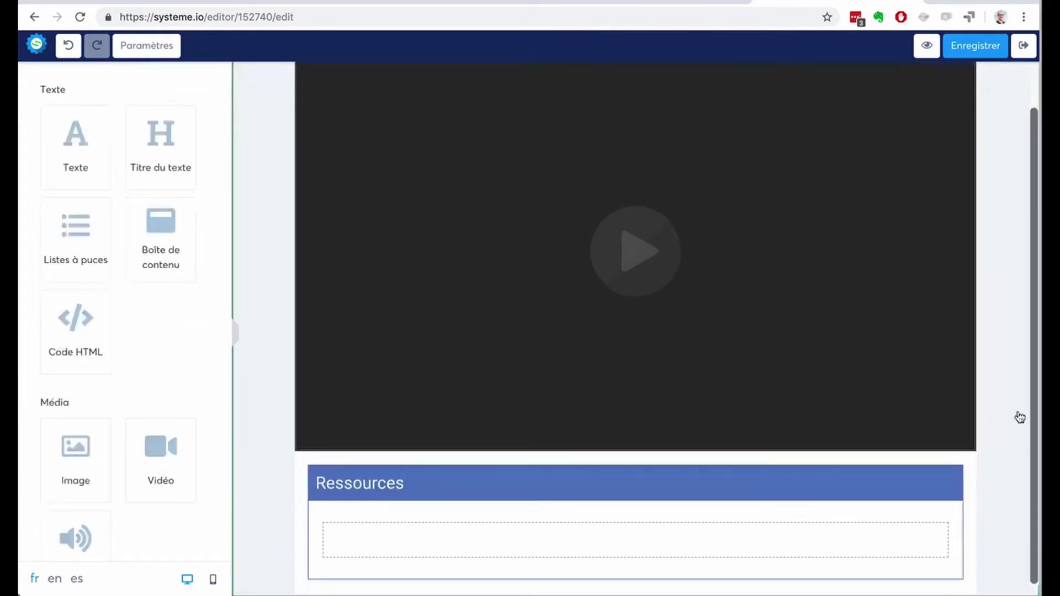
{"action": "left_click_drag", "start_coordinate": [38, 230], "coordinate": [426, 523]}
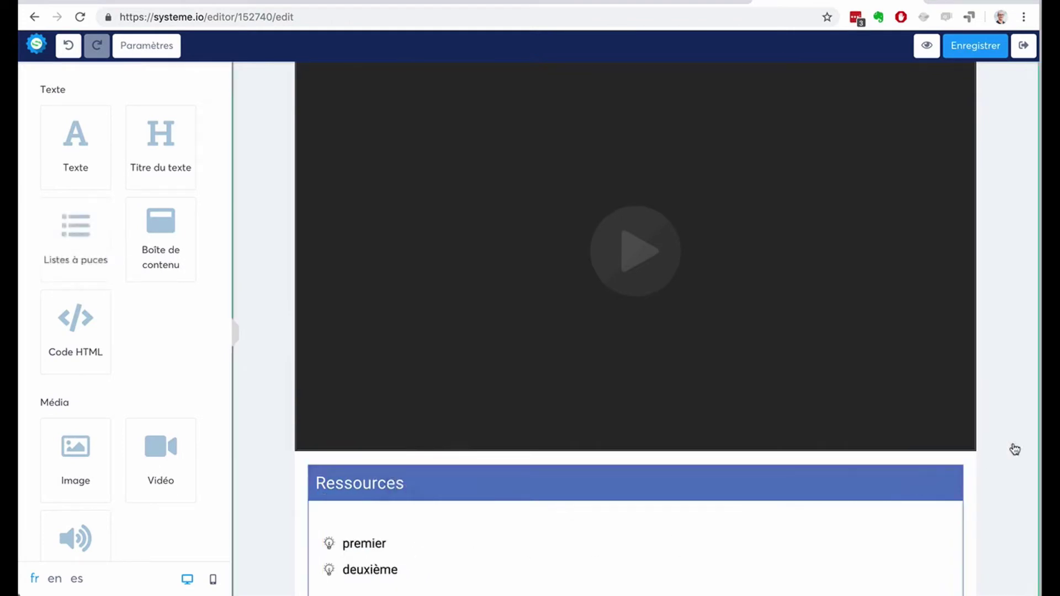
{"action": "scroll", "coordinate": [994, 448], "scroll_direction": "down", "scroll_amount": 1}
Change the list's bullet icon to the filled round check mark and colour it green (7ED321)
{"action": "left_click", "coordinate": [343, 518]}
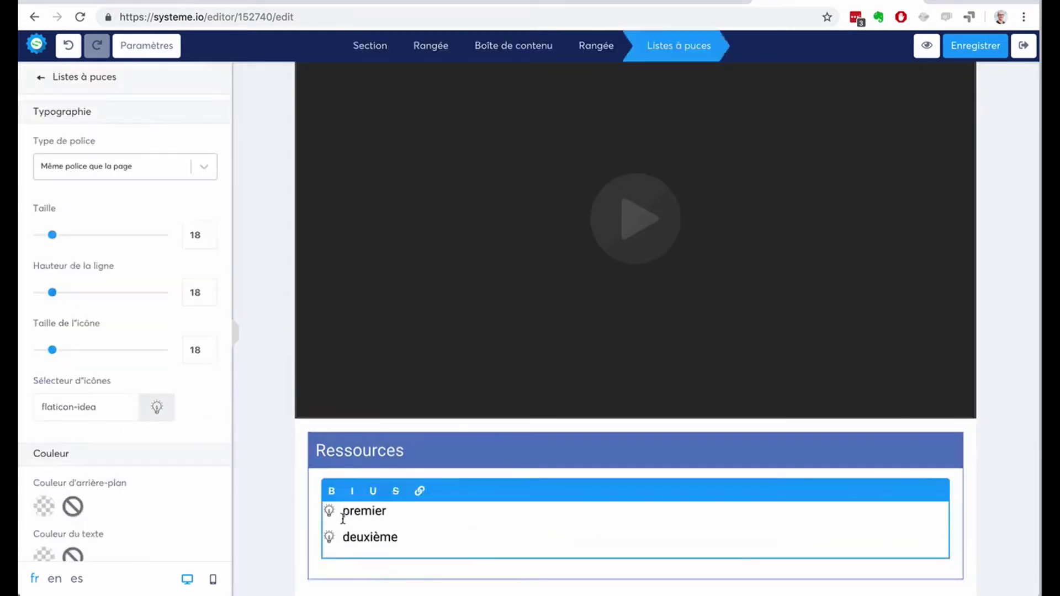
{"action": "left_click", "coordinate": [157, 409]}
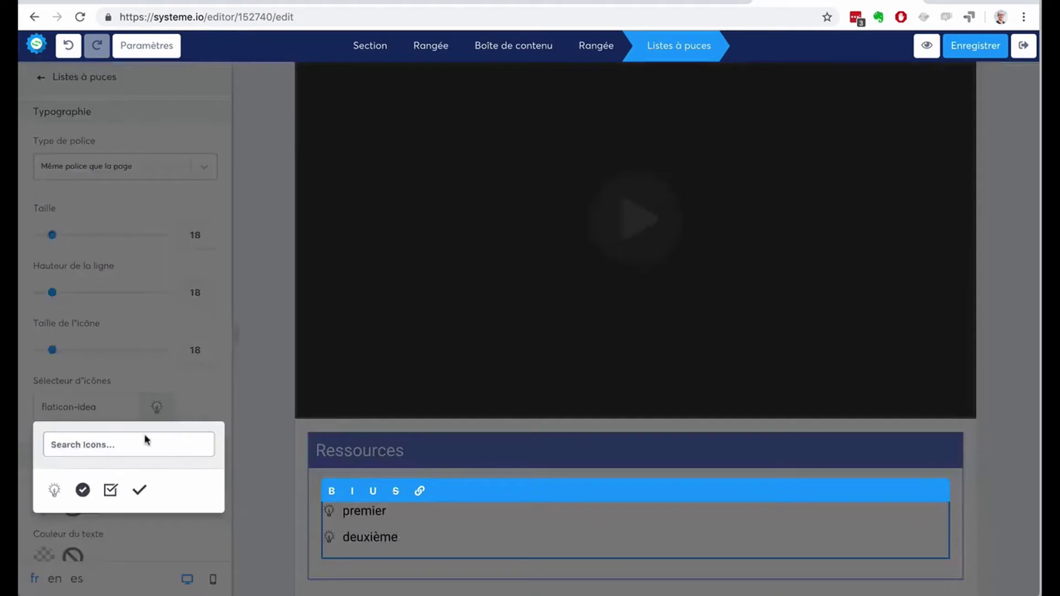
{"action": "left_click", "coordinate": [82, 490]}
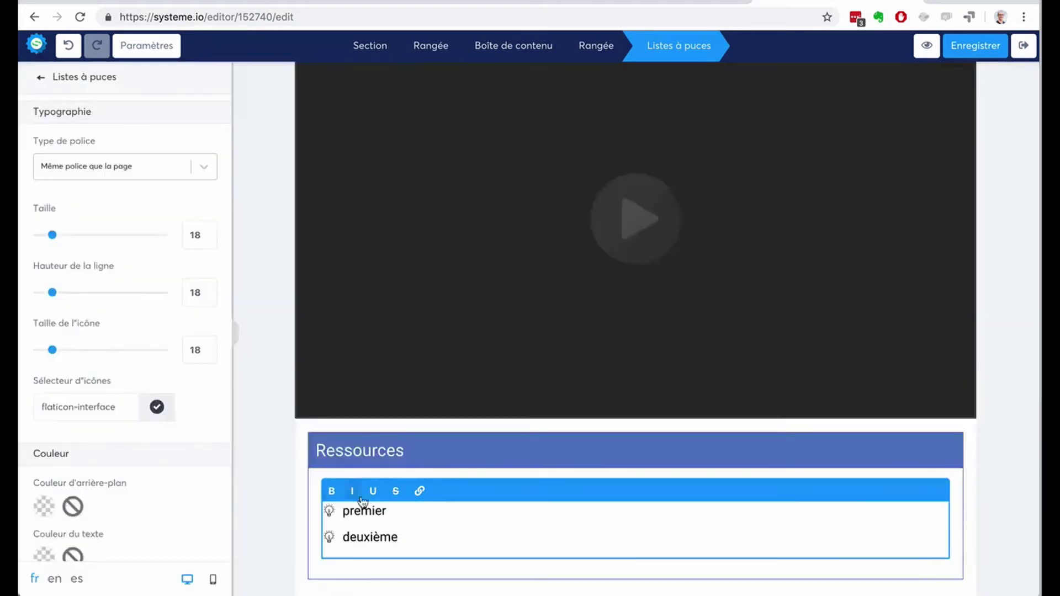
{"action": "scroll", "coordinate": [144, 509], "scroll_direction": "down", "scroll_amount": 3}
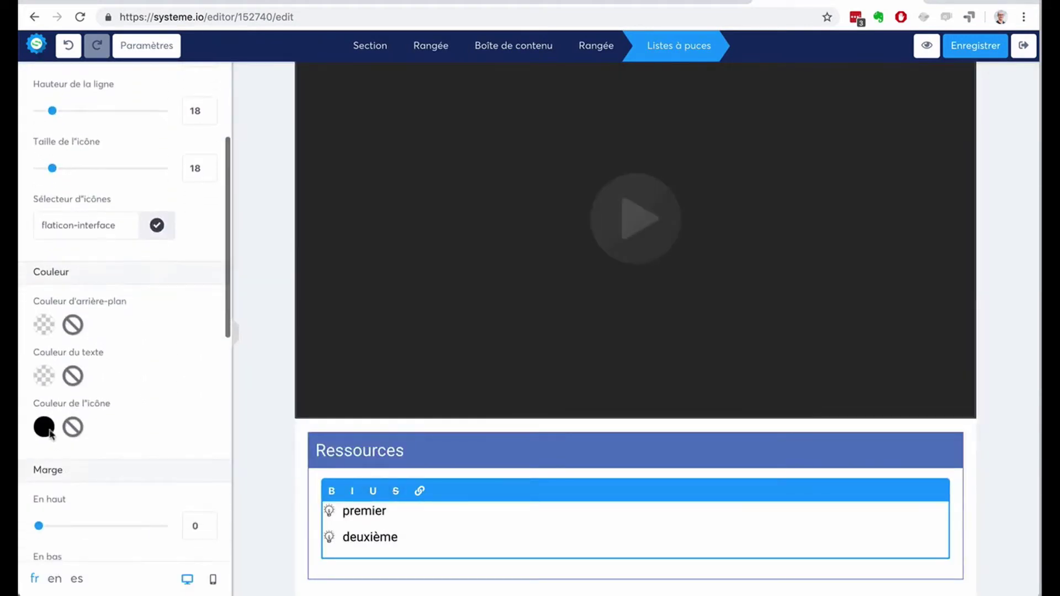
{"action": "left_click", "coordinate": [48, 433]}
{"action": "scroll", "coordinate": [160, 492], "scroll_direction": "down", "scroll_amount": 4}
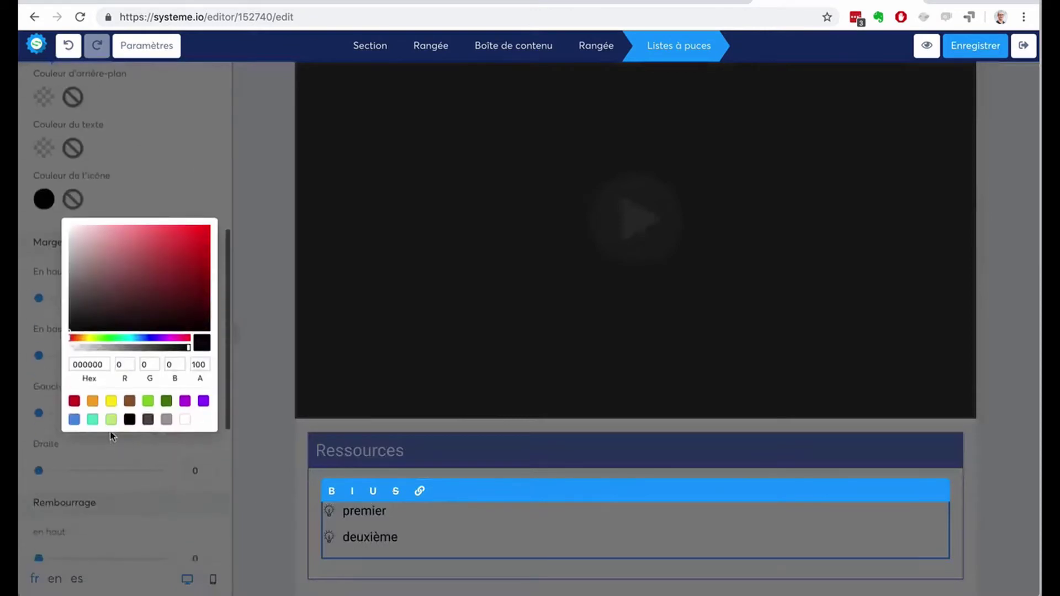
{"action": "left_click", "coordinate": [148, 401]}
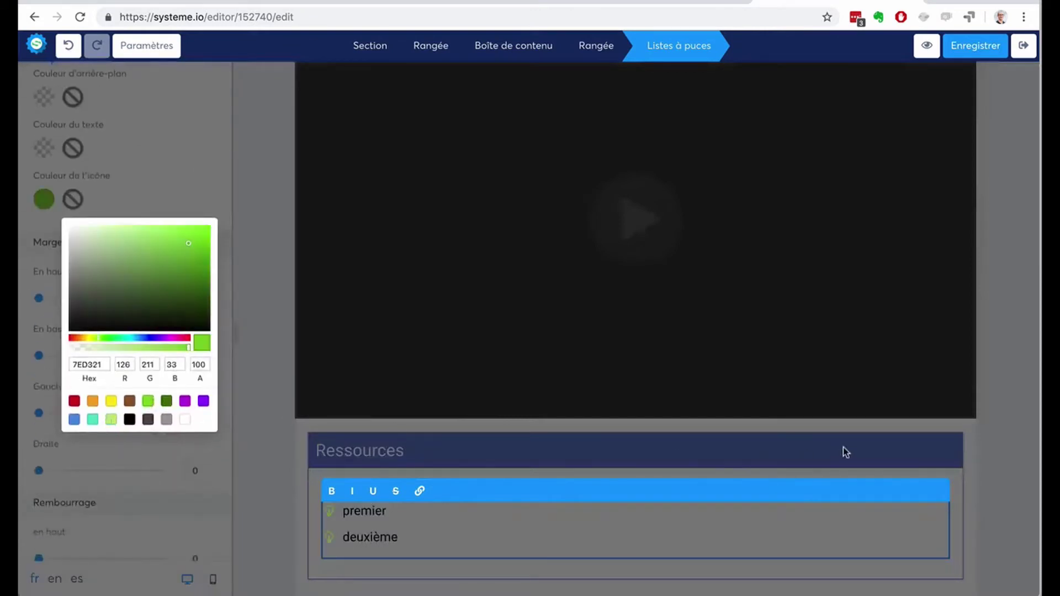
{"action": "left_click", "coordinate": [976, 445]}
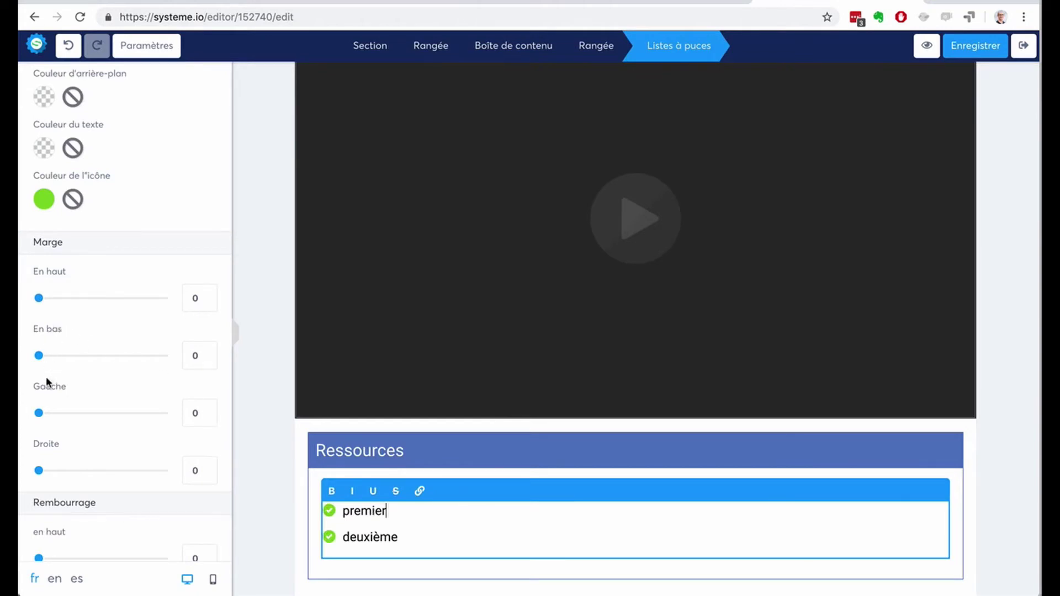
Replace the first bullet's text with "Livre tatata" and turn it into a link, leaving its URL empty
{"action": "left_click_drag", "start_coordinate": [387, 510], "coordinate": [344, 511]}
{"action": "type", "text": "Livre tatata"}
{"action": "left_click_drag", "start_coordinate": [407, 511], "coordinate": [342, 511]}
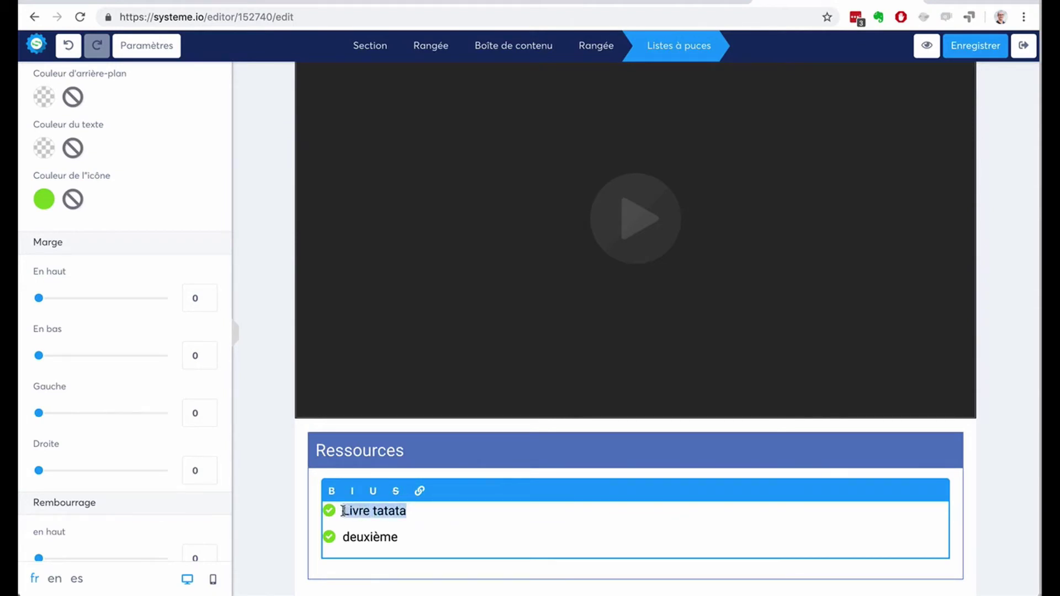
{"action": "left_click", "coordinate": [419, 491]}
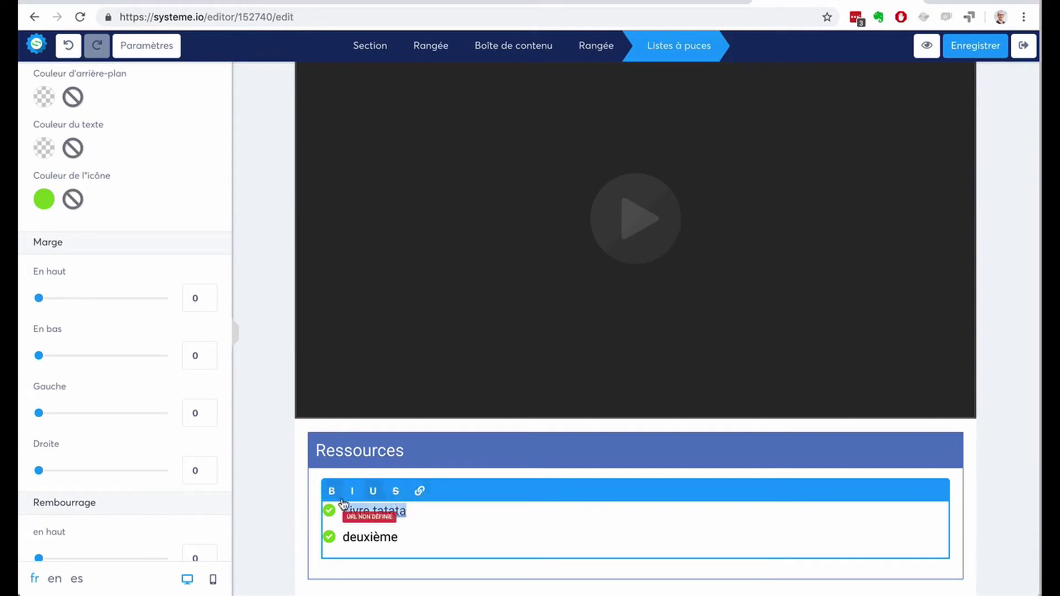
{"action": "left_click", "coordinate": [361, 517]}
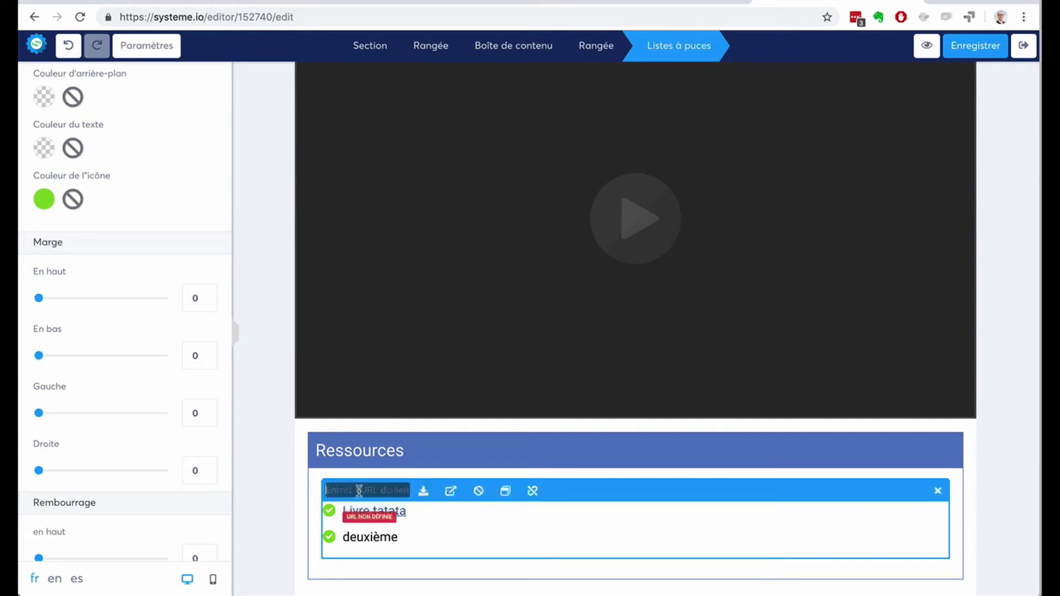
{"action": "left_click", "coordinate": [1003, 479]}
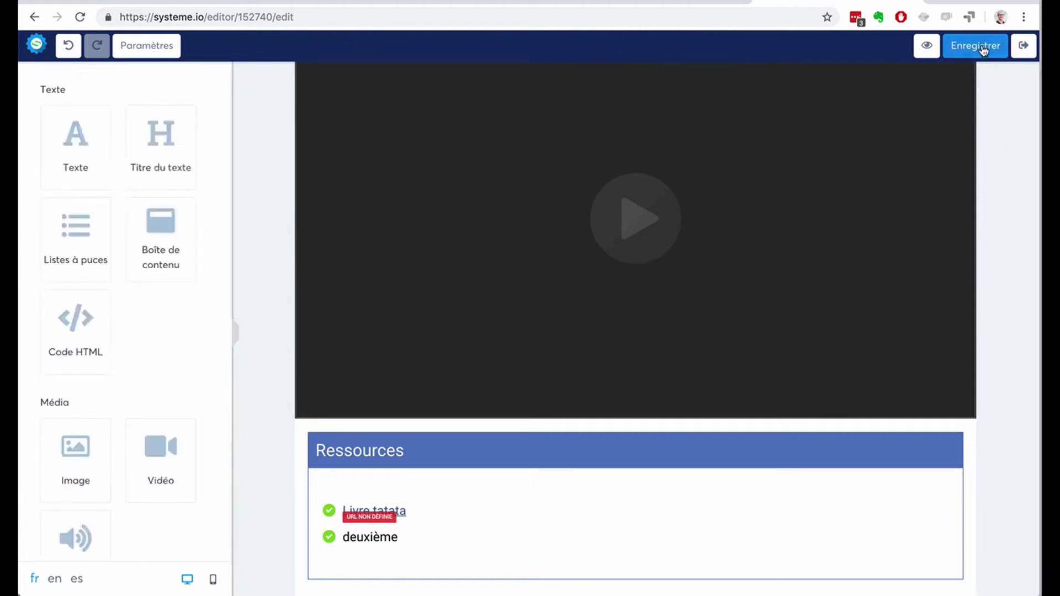
Exit the page editor and duplicate the "Le solfège" chapter in the course outline
{"action": "left_click", "coordinate": [1025, 48]}
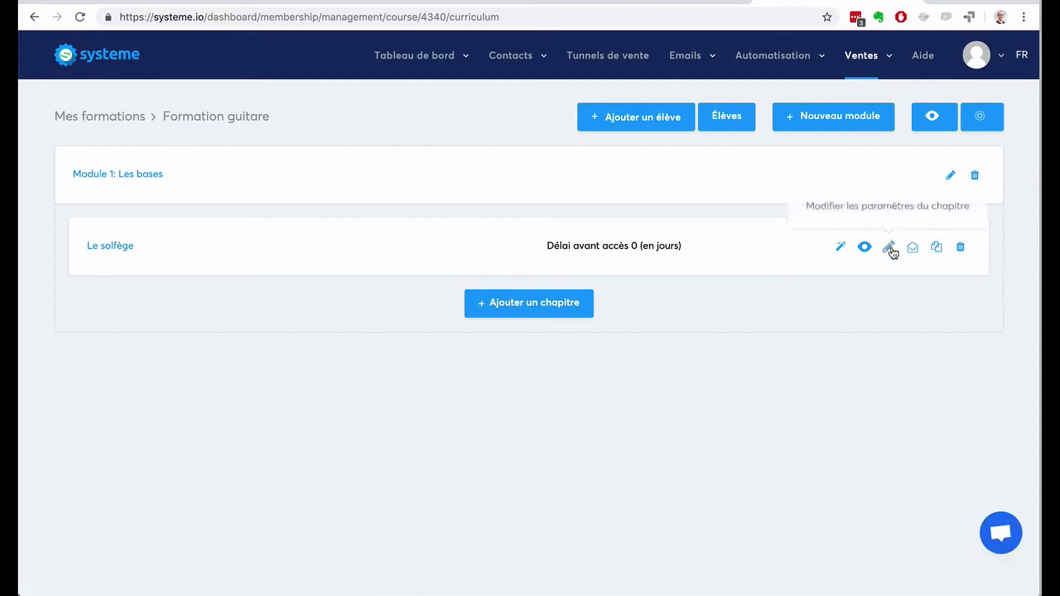
{"action": "left_click", "coordinate": [934, 249]}
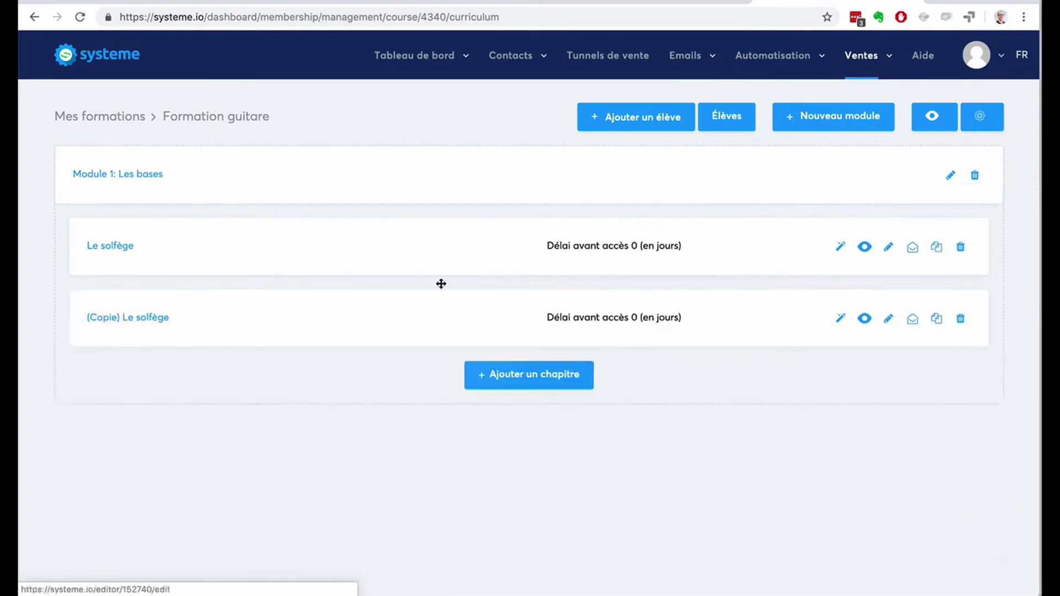
Open the copied chapter's page, replace its heading text with "La guitare" and save the page
{"action": "left_click", "coordinate": [160, 322]}
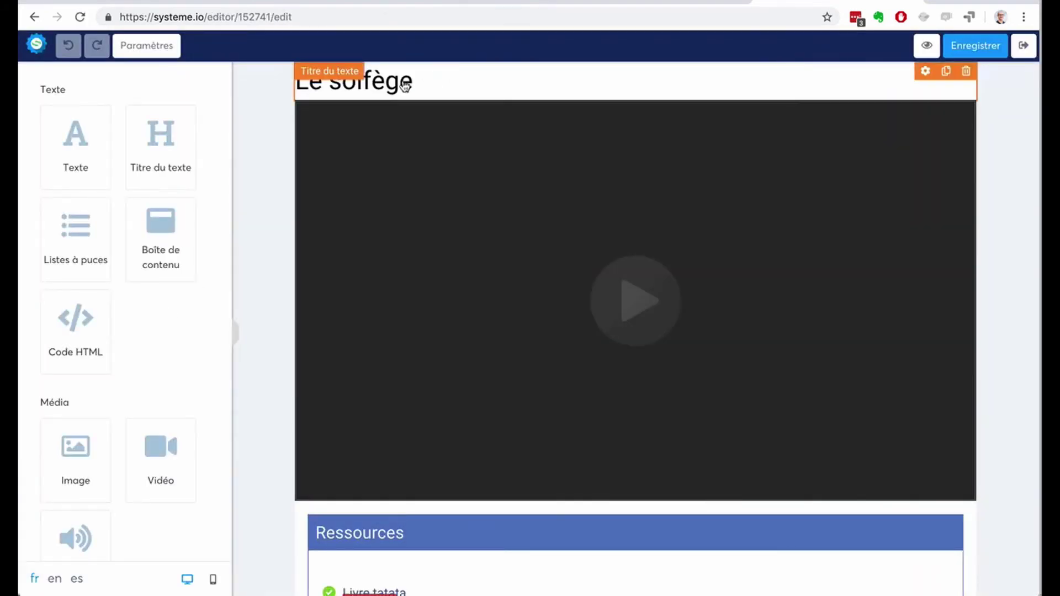
{"action": "left_click", "coordinate": [422, 78]}
{"action": "left_click_drag", "start_coordinate": [422, 79], "coordinate": [282, 76]}
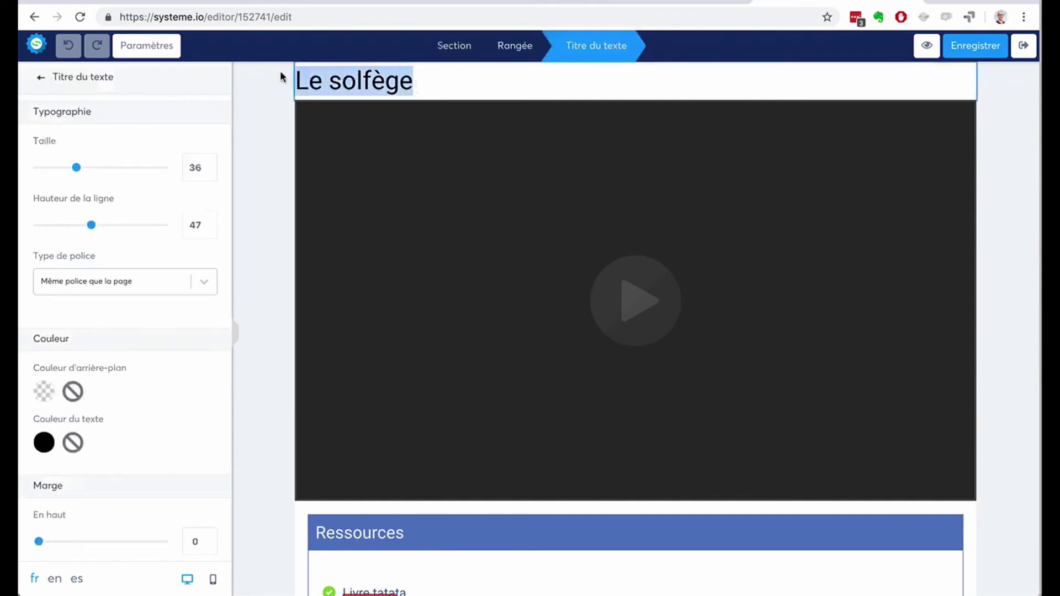
{"action": "type", "text": "La guitare"}
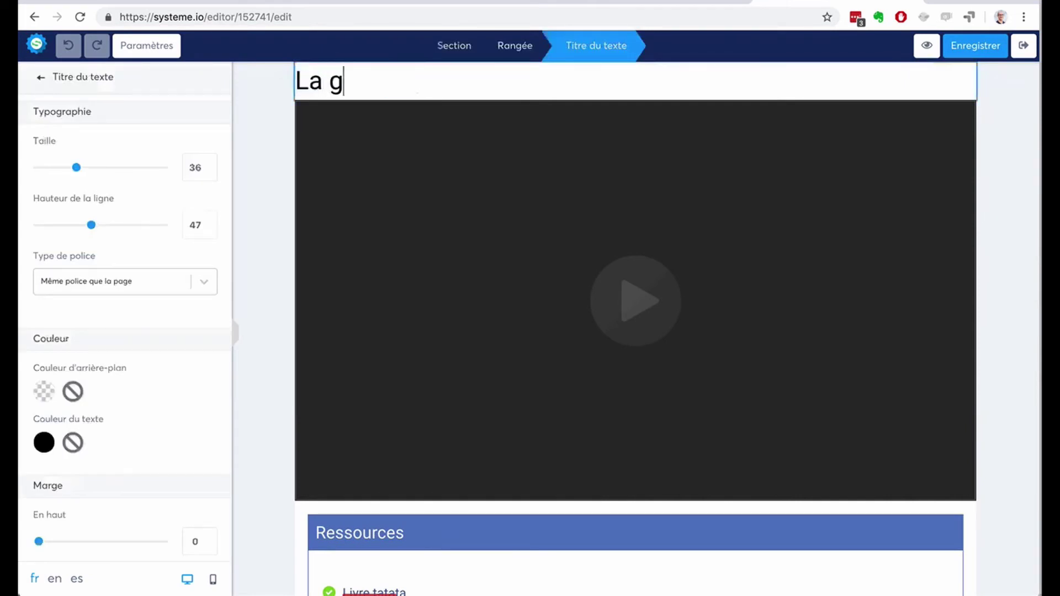
{"action": "left_click", "coordinate": [976, 46]}
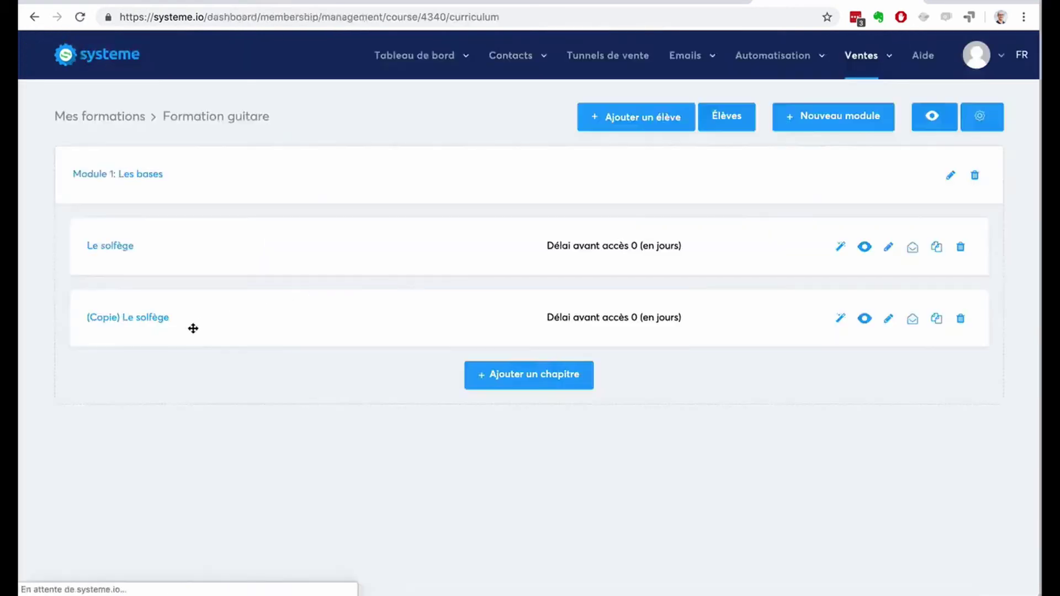
Rename the copied chapter in the course outline to "La guitare" and save it
{"action": "left_click", "coordinate": [839, 320]}
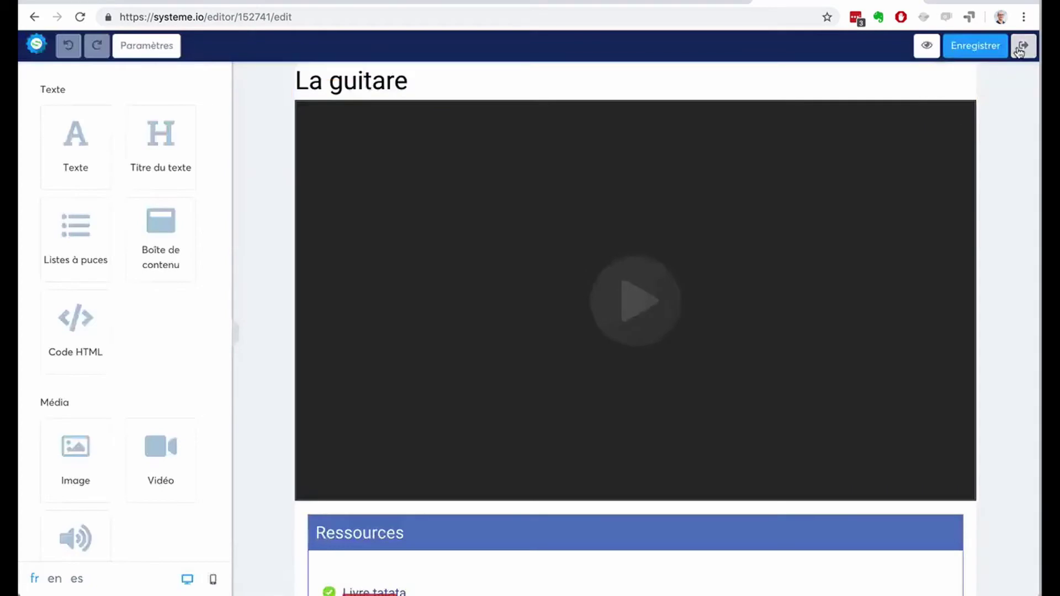
{"action": "left_click", "coordinate": [1022, 46]}
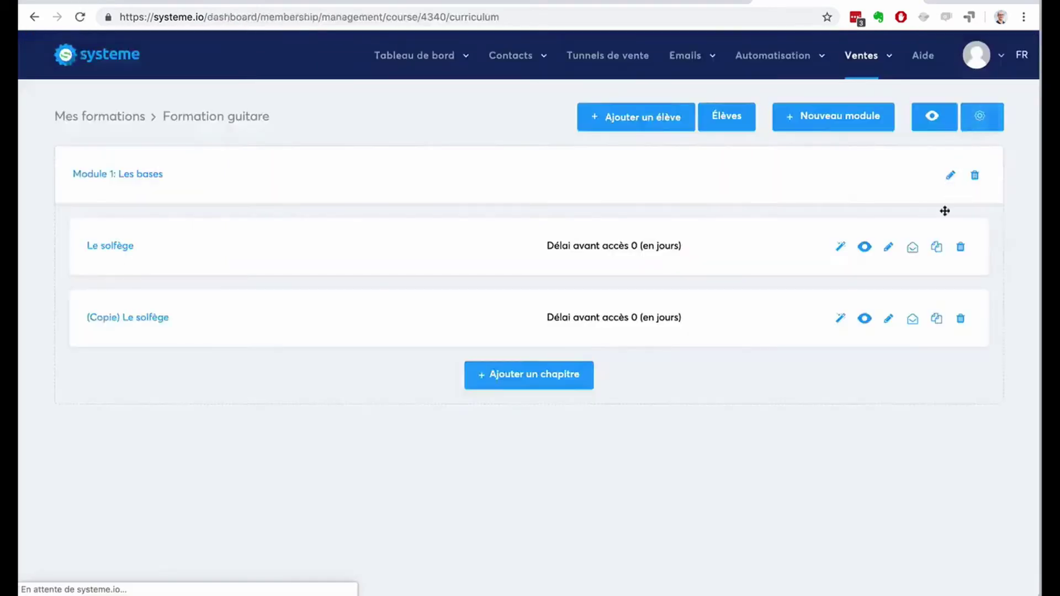
{"action": "left_click", "coordinate": [888, 319]}
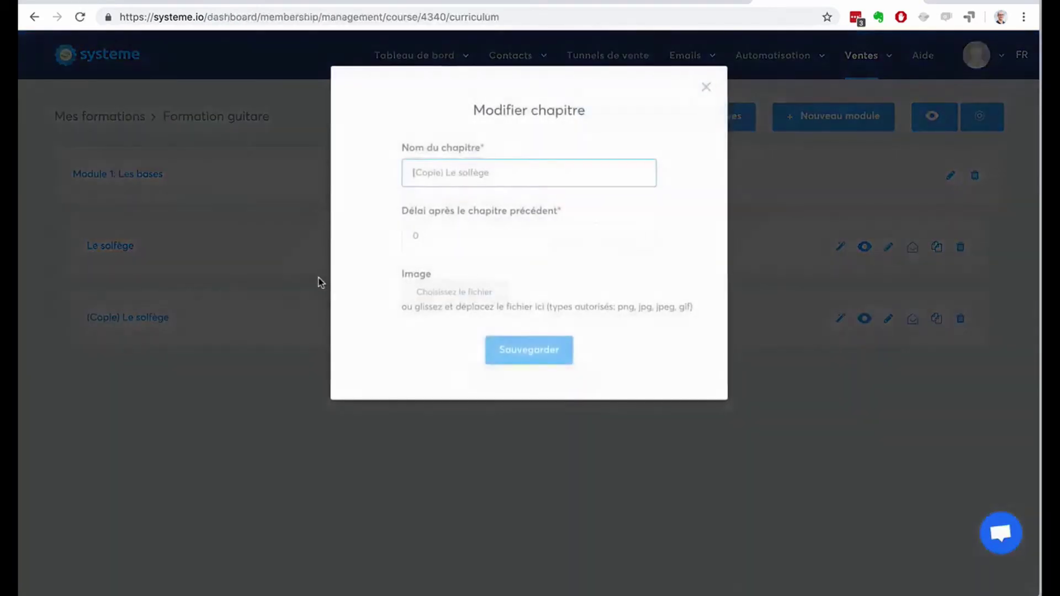
{"action": "left_click_drag", "start_coordinate": [490, 173], "coordinate": [372, 174]}
{"action": "type", "text": "La"}
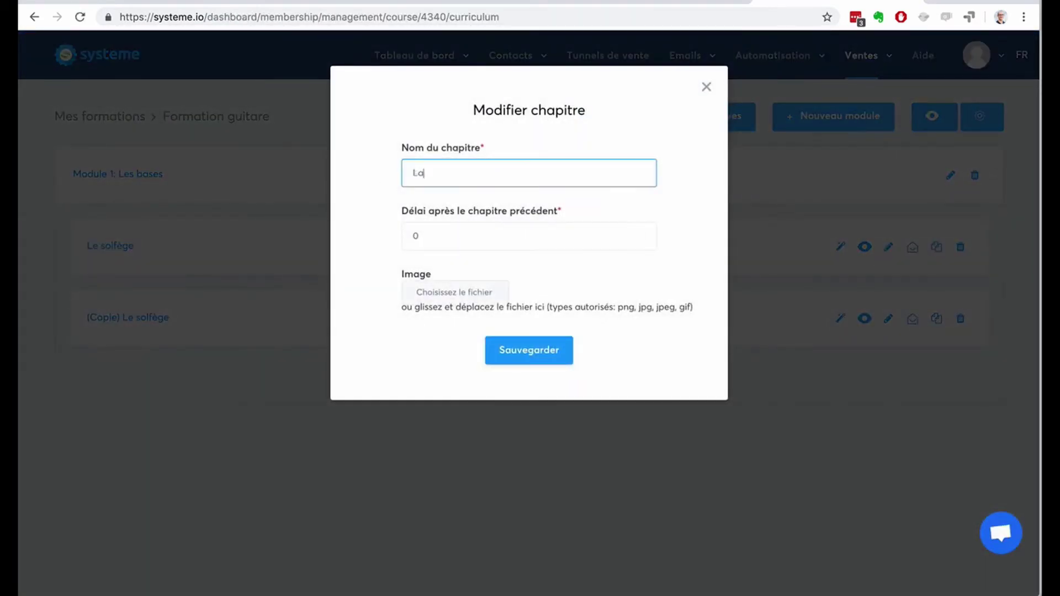
{"action": "type", "text": " guitare"}
{"action": "left_click", "coordinate": [531, 351]}
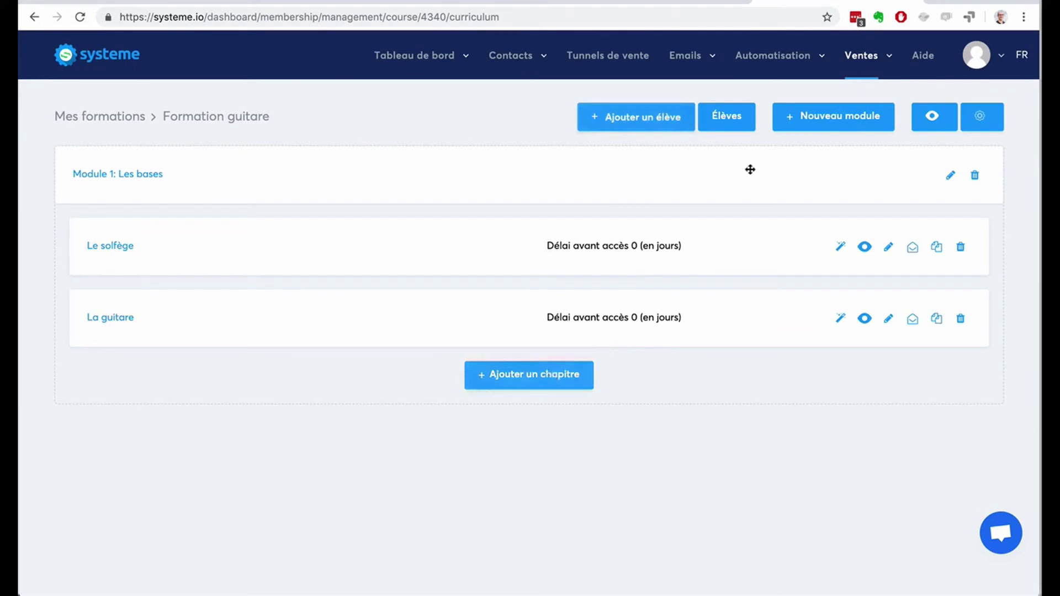
Create a new module named "Module 2" in the course, keeping its title displayed for students
{"action": "left_click", "coordinate": [805, 126]}
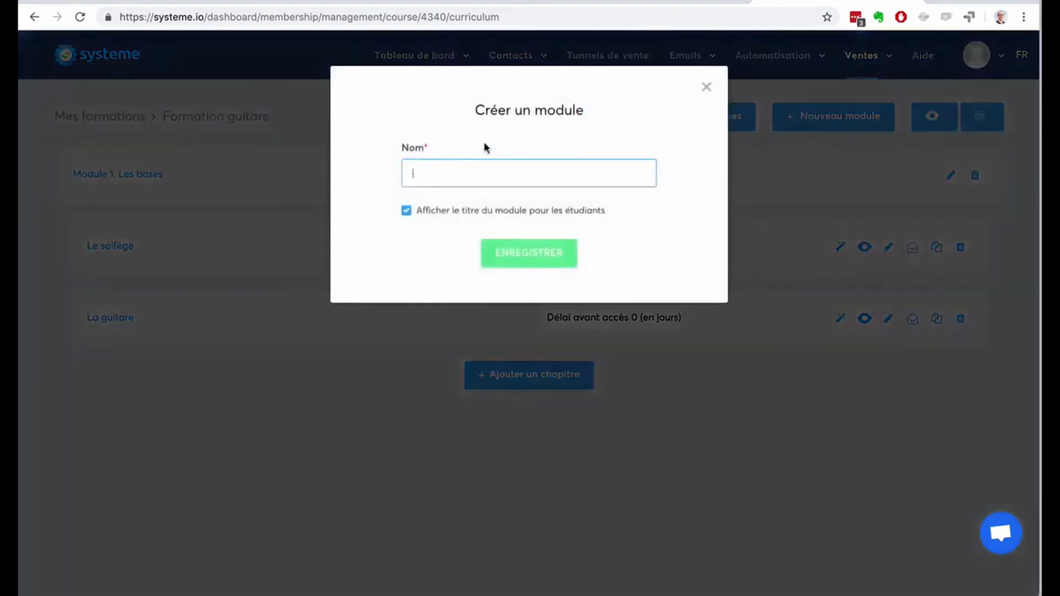
{"action": "type", "text": "Module 2"}
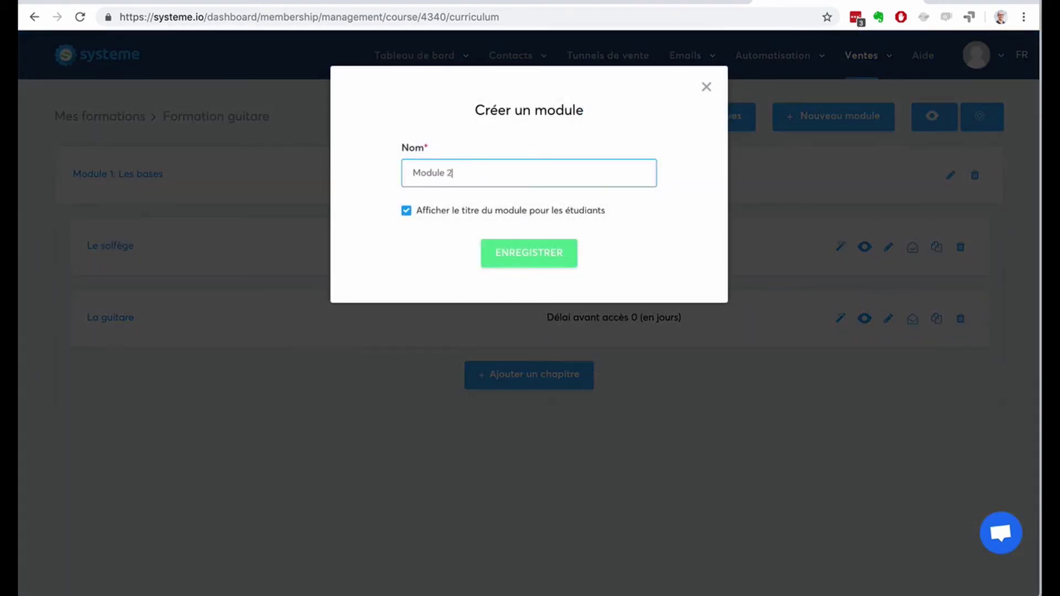
{"action": "left_click", "coordinate": [529, 249]}
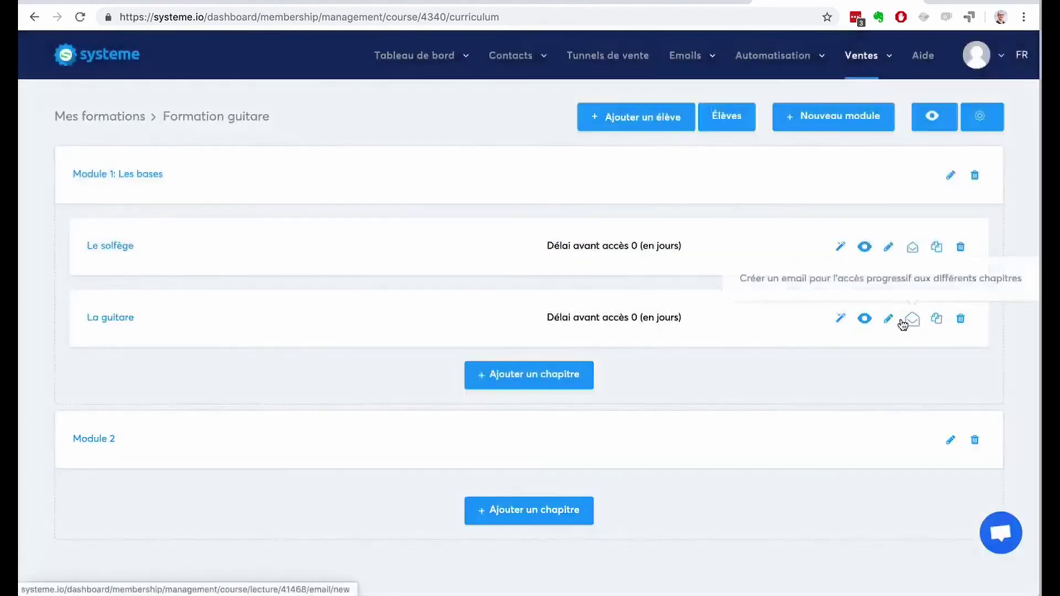
Duplicate the "La guitare" chapter and move the copy into Module 2
{"action": "left_click", "coordinate": [935, 320]}
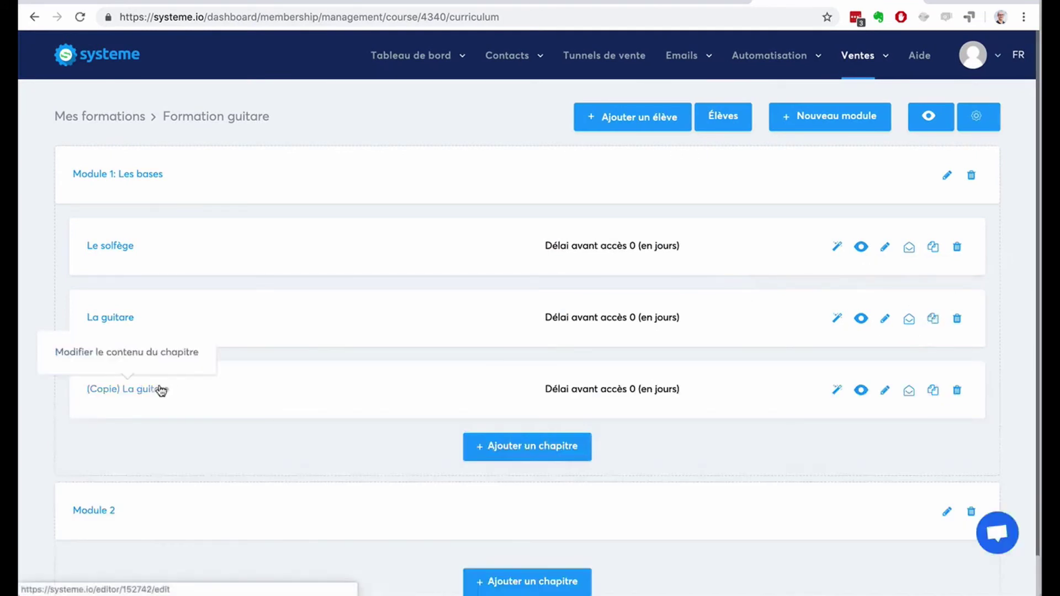
{"action": "left_click_drag", "start_coordinate": [161, 391], "coordinate": [309, 531]}
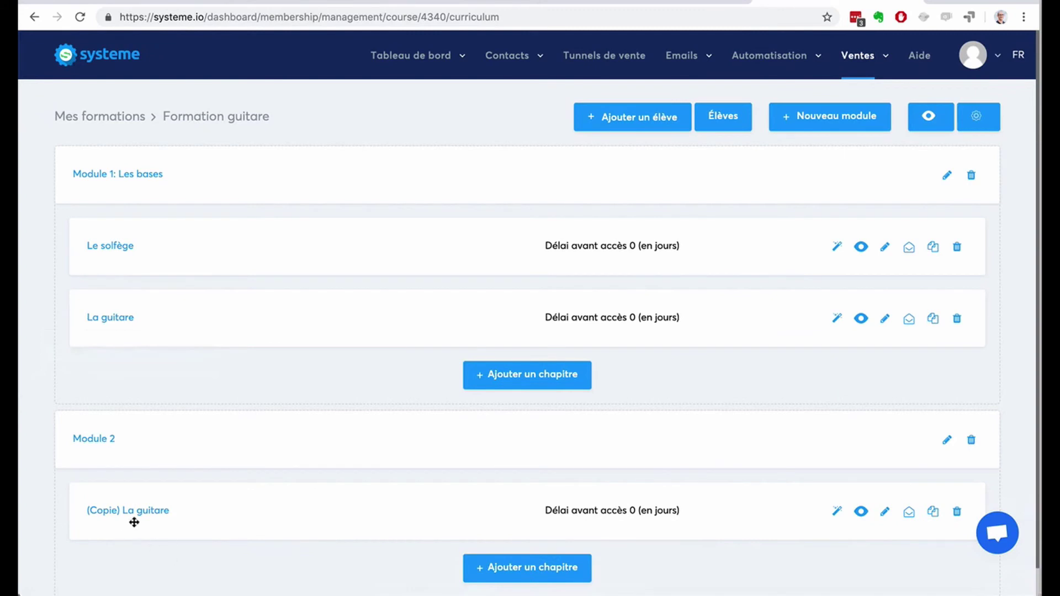
Review the course outline, open the page of the copied chapter in Module 2, and exit the page editor
{"action": "scroll", "coordinate": [495, 296], "scroll_direction": "down", "scroll_amount": 1}
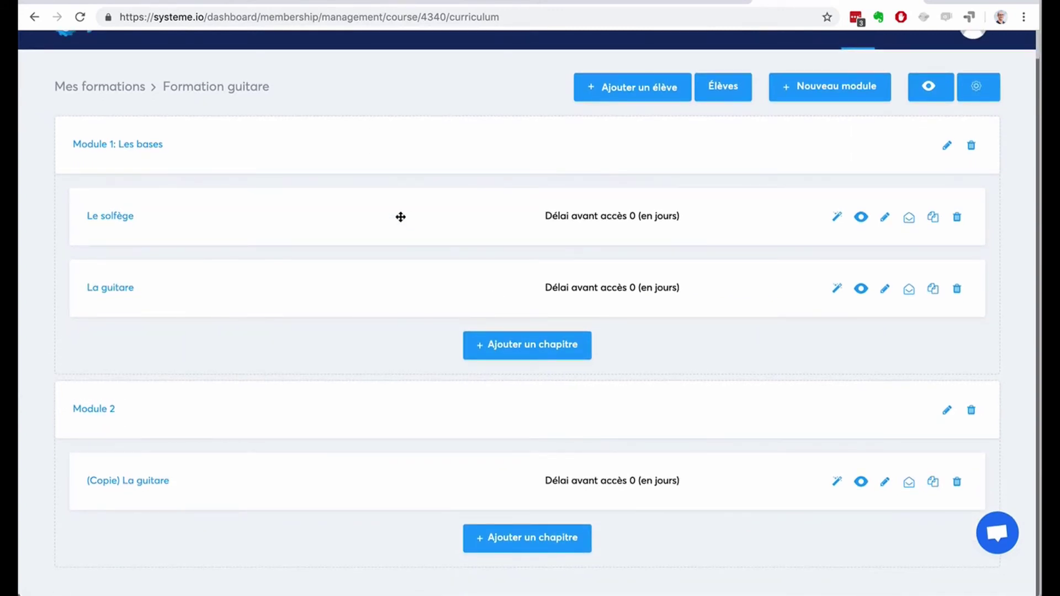
{"action": "scroll", "coordinate": [399, 216], "scroll_direction": "up", "scroll_amount": 1}
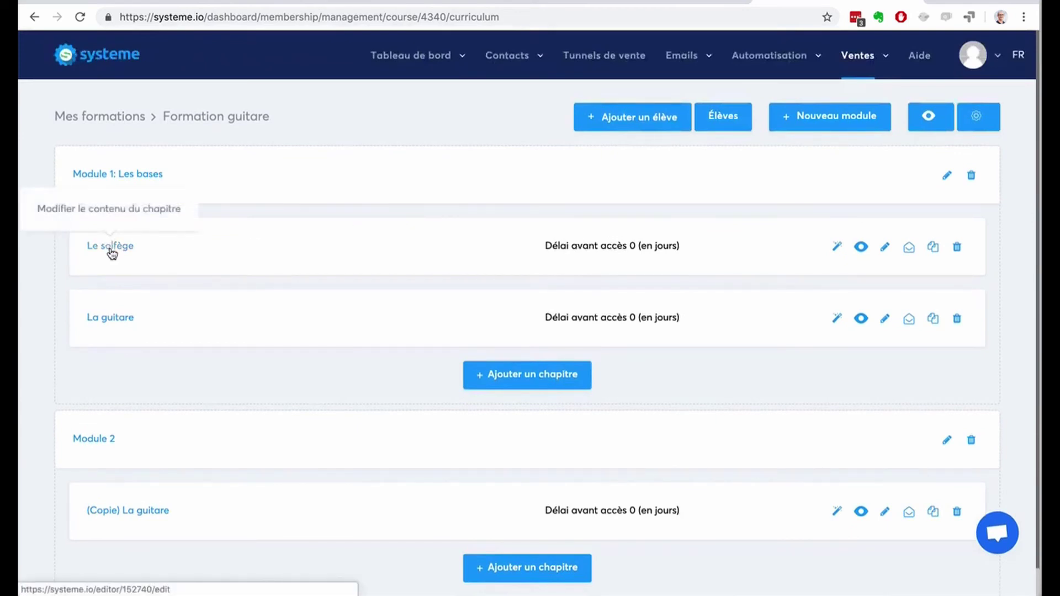
{"action": "left_click", "coordinate": [123, 514]}
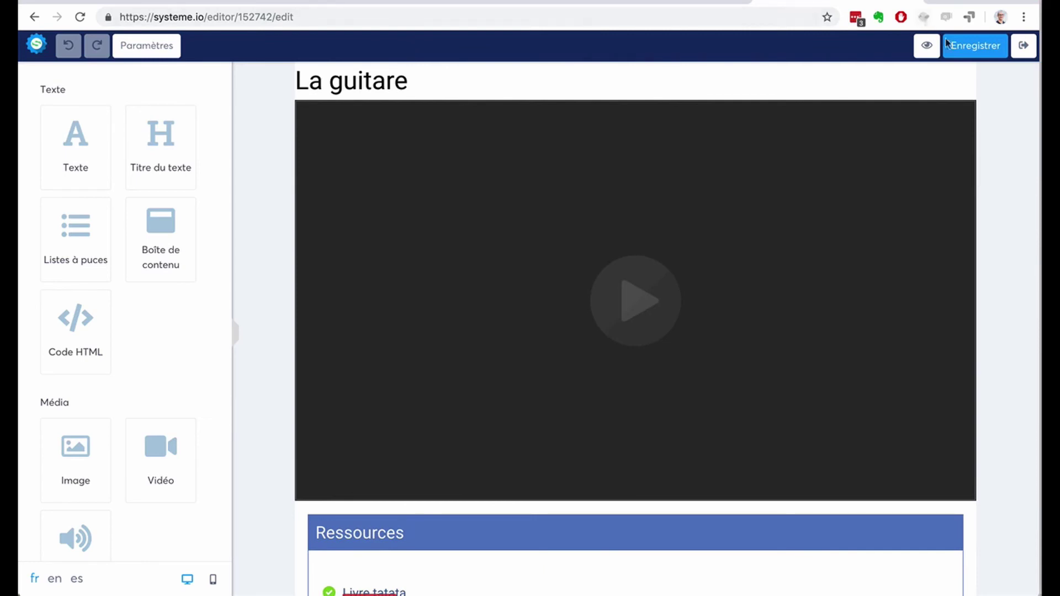
{"action": "left_click", "coordinate": [1022, 49]}
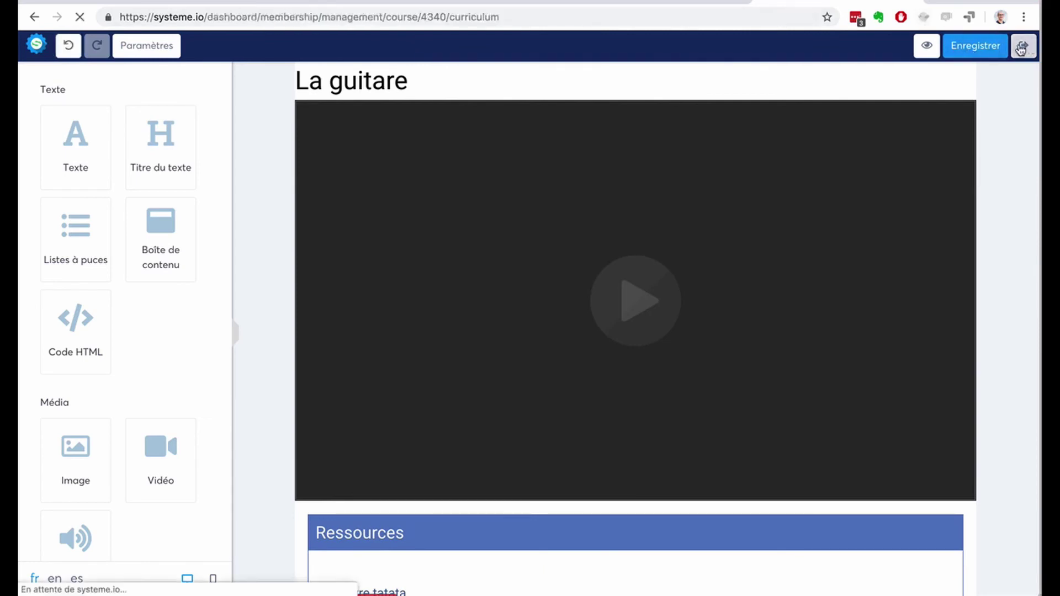